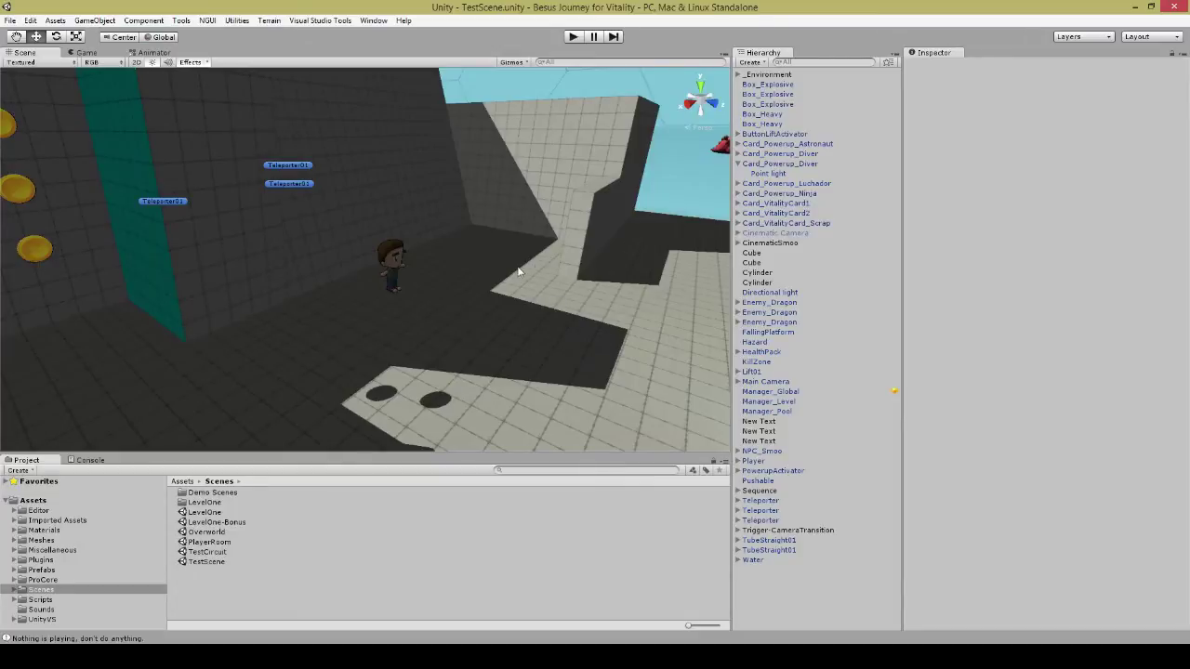
Step: Examine the test level around the health pack, crates and walls, ending at the ninja power-up card
mouse_move(517, 315)
right_mouse_down()
mouse_move(515, 377)
mouse_move(170, 348)
mouse_move(28, 399)
mouse_move(108, 281)
mouse_move(66, 324)
mouse_move(241, 351)
mouse_move(629, 355)
mouse_move(604, 369)
right_mouse_up()
key("w")
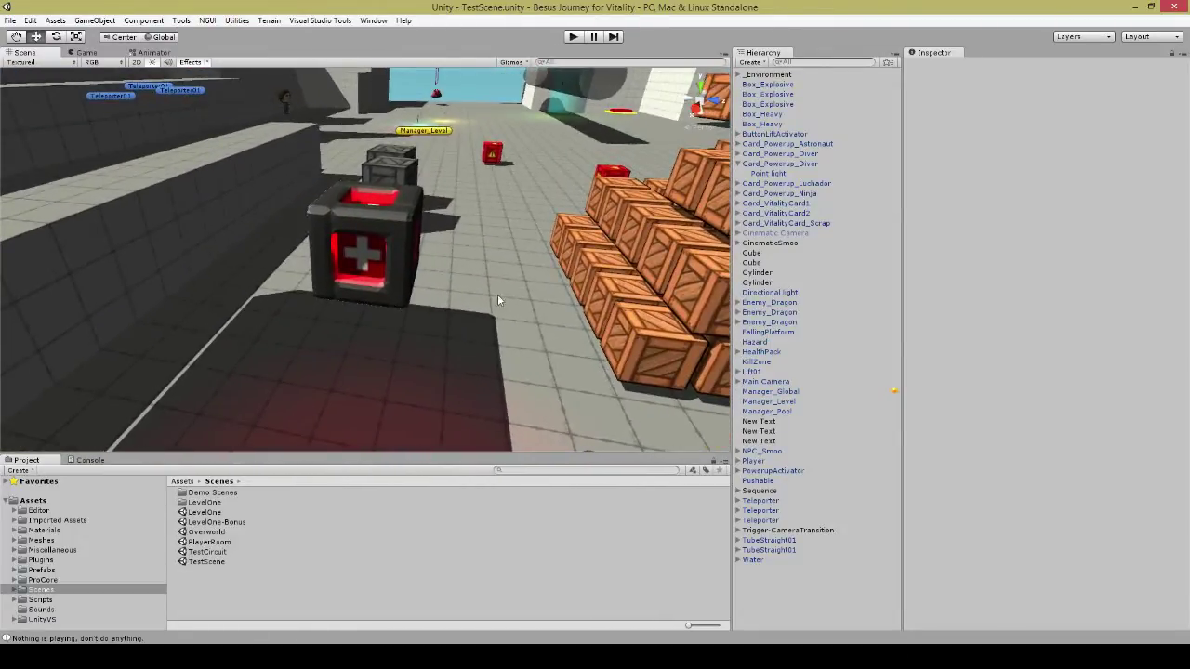
right_click_drag(497, 294, 503, 294)
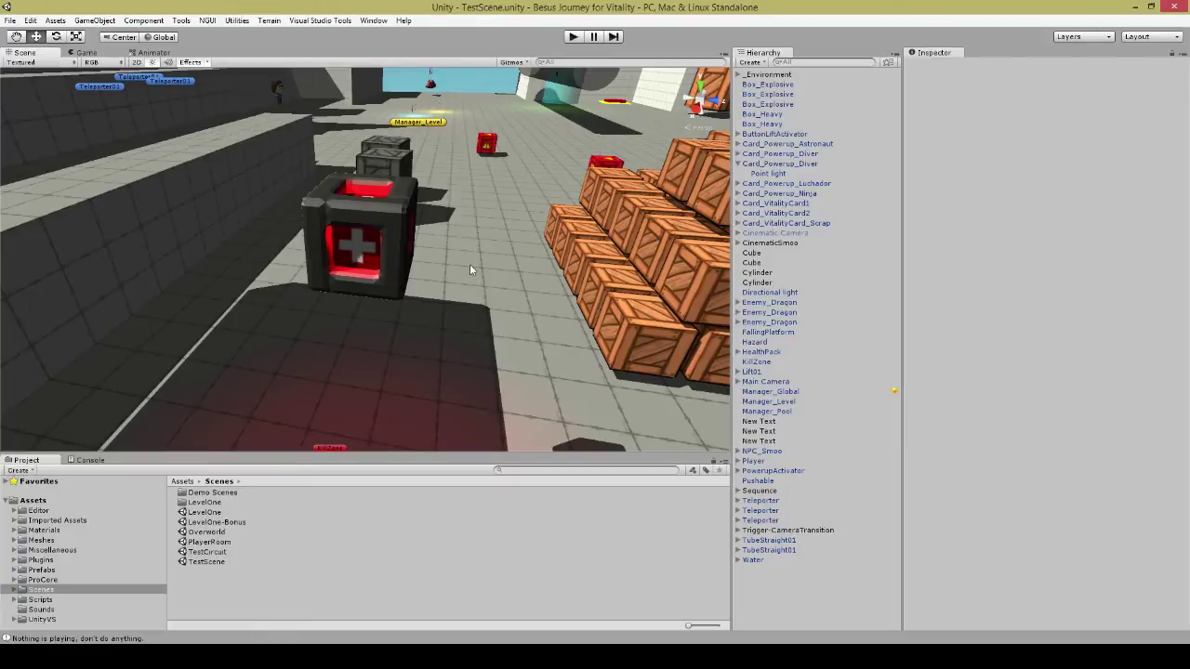
right_click_drag(470, 264, 809, 145)
key("s")
key("w")
key("s")
key("a")
key("w")
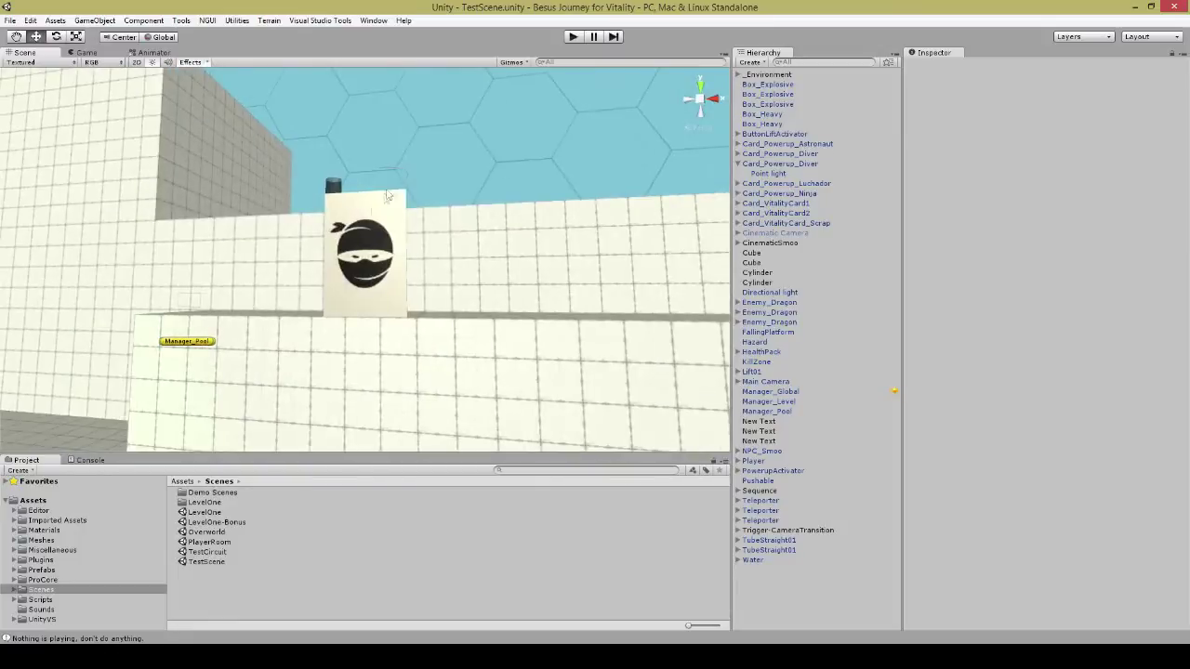
Step: Select the ninja power-up card on the ledge and view its component settings
left_click(393, 232)
right_click_drag(392, 232, 523, 194)
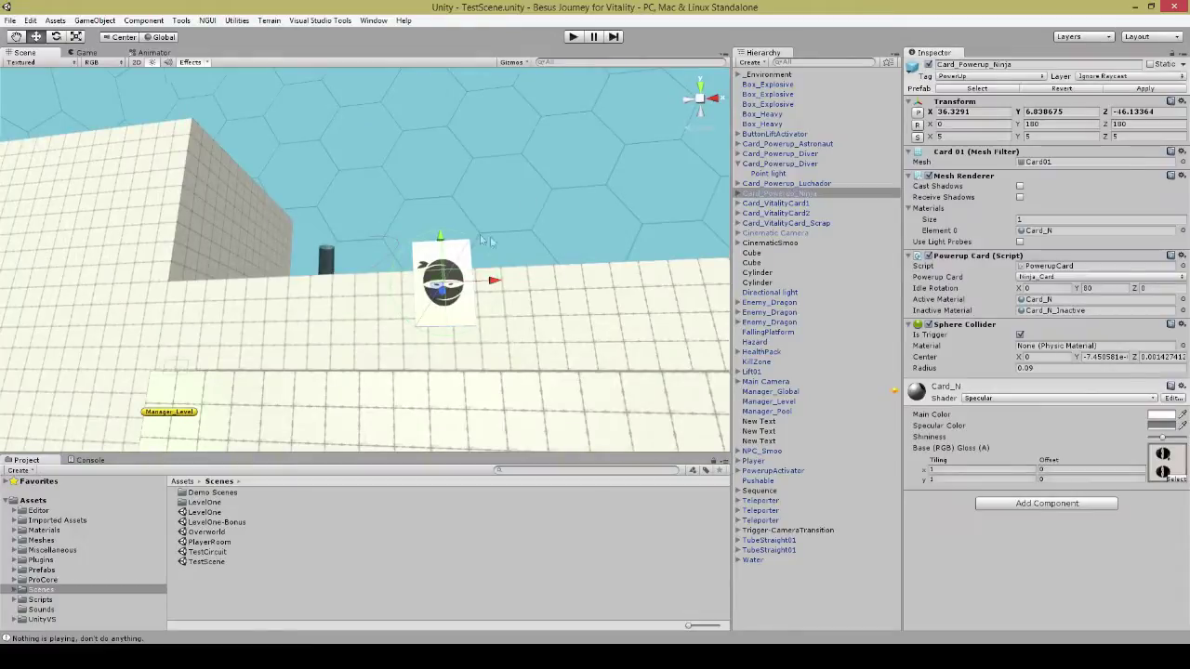
right_click_drag(565, 167, 548, 205)
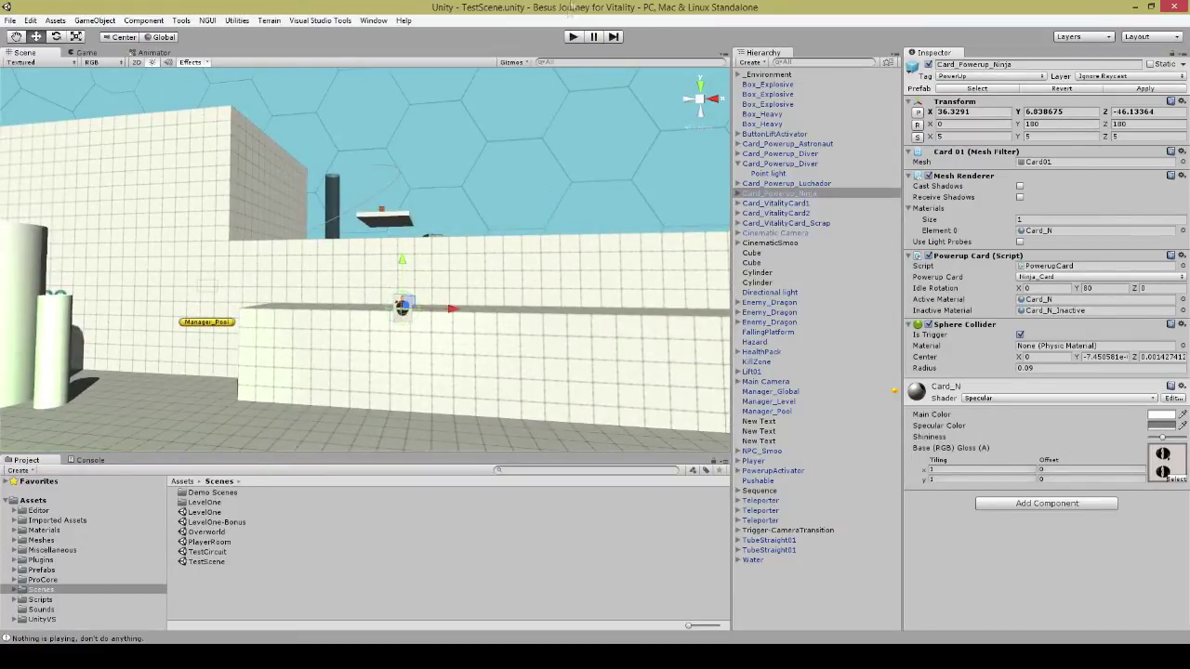
Step: Select the blue falling platform above the level and view it up close with its script settings
right_click_drag(511, 167, 436, 293)
left_click(437, 293)
left_click_drag(615, 342, 421, 358, "alt")
left_click_drag(527, 364, 479, 375, "alt")
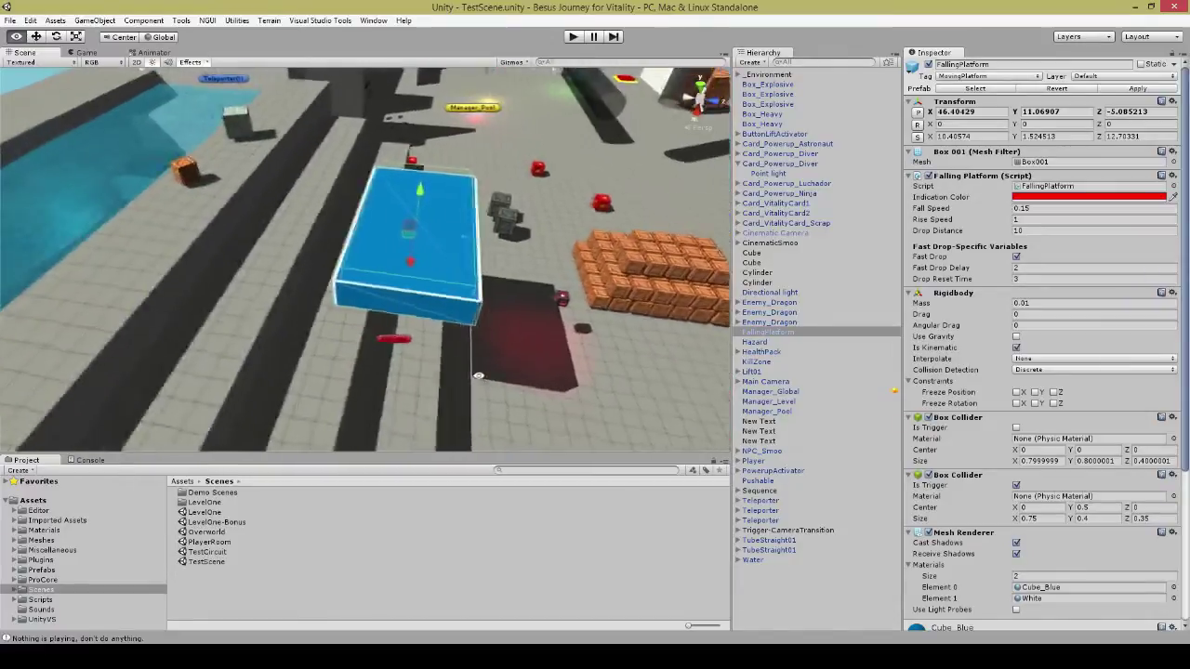
right_click_drag(478, 375, 576, 395)
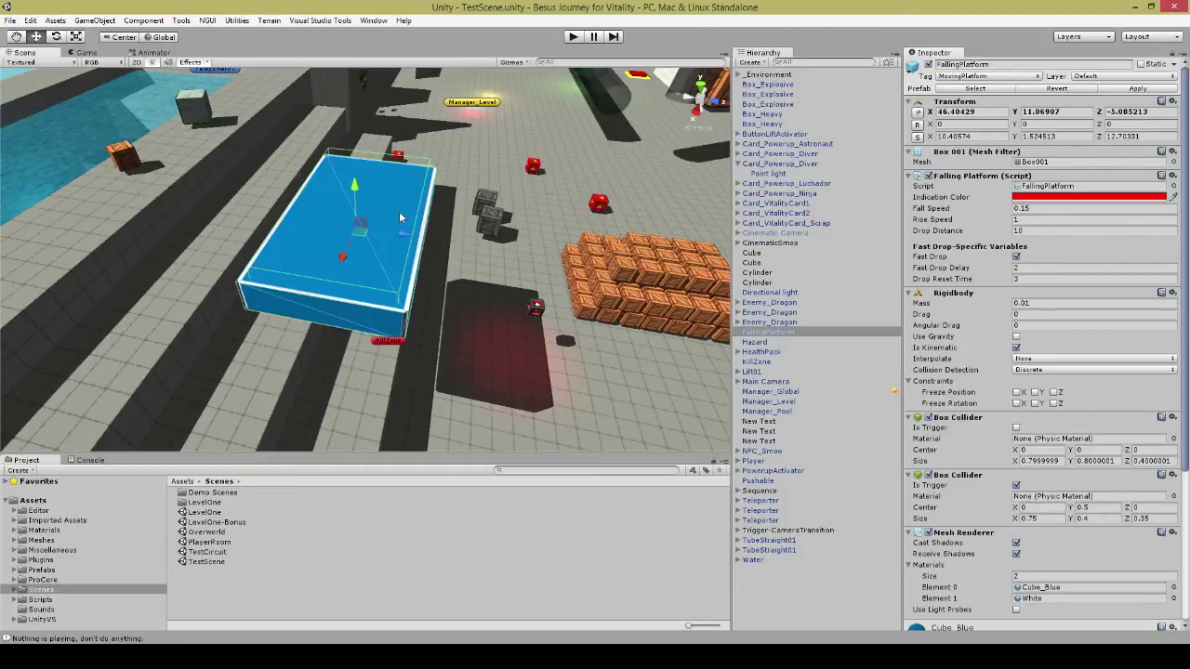
key("w")
right_click_drag(400, 218, 484, 170)
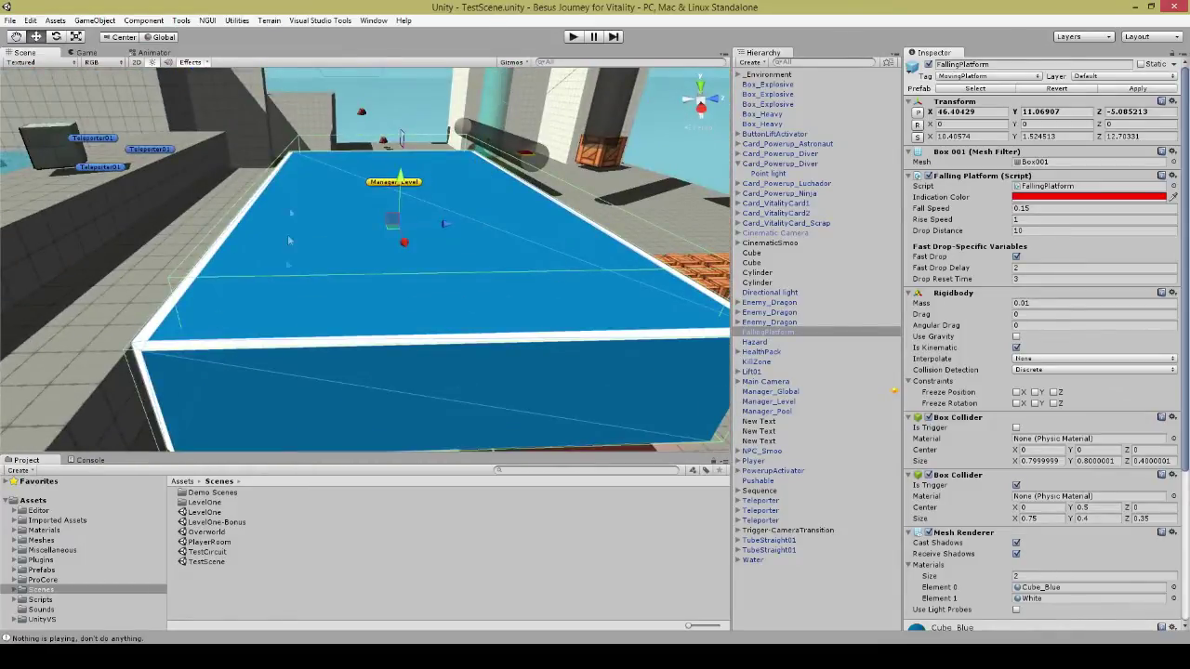
Step: Check the platform's Fast Drop Delay, lower the platform to about Y 3.2, and undo the move
left_click(1026, 268)
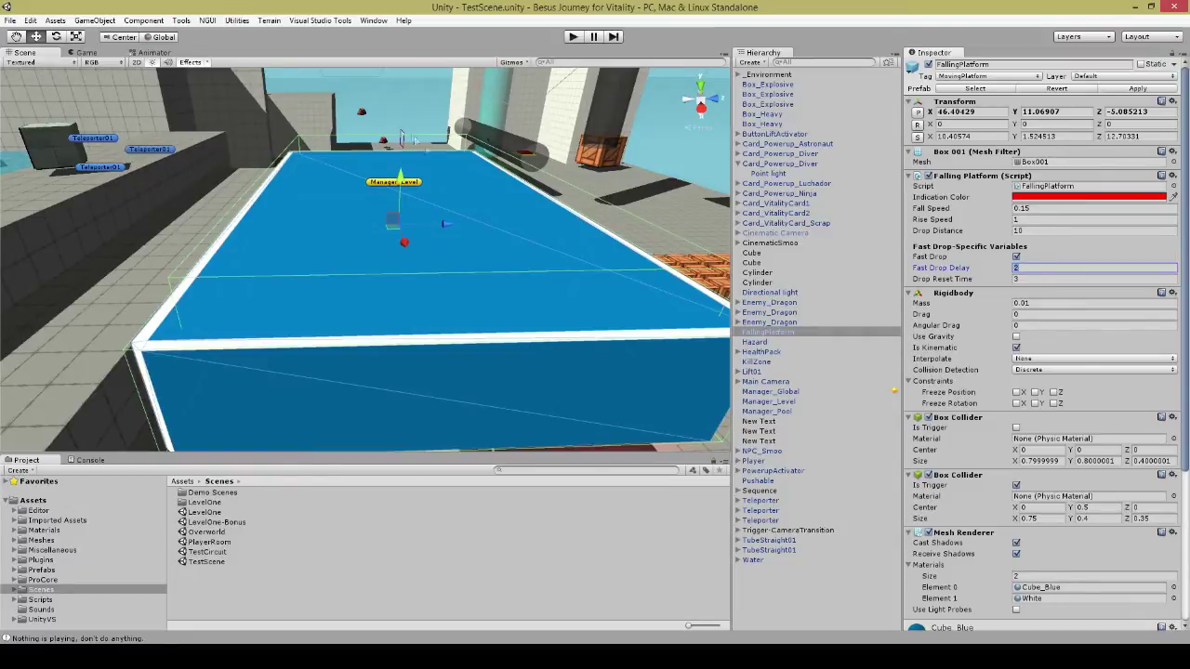
left_click_drag(399, 177, 388, 558)
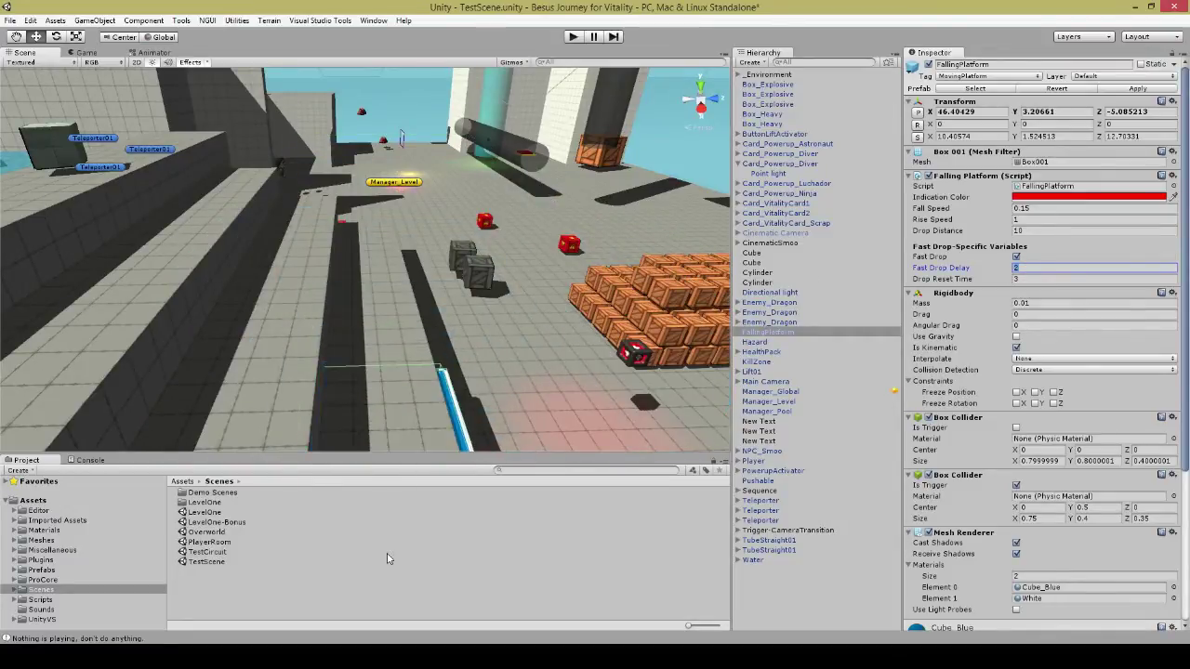
key("ctrl+z")
left_click_drag(477, 324, 535, 322, "alt")
scroll(506, 321, "down", 5)
Step: Turn off Fast Drop on the falling platform after checking Drop Reset Time, and look at Fall Speed
left_click(1044, 279)
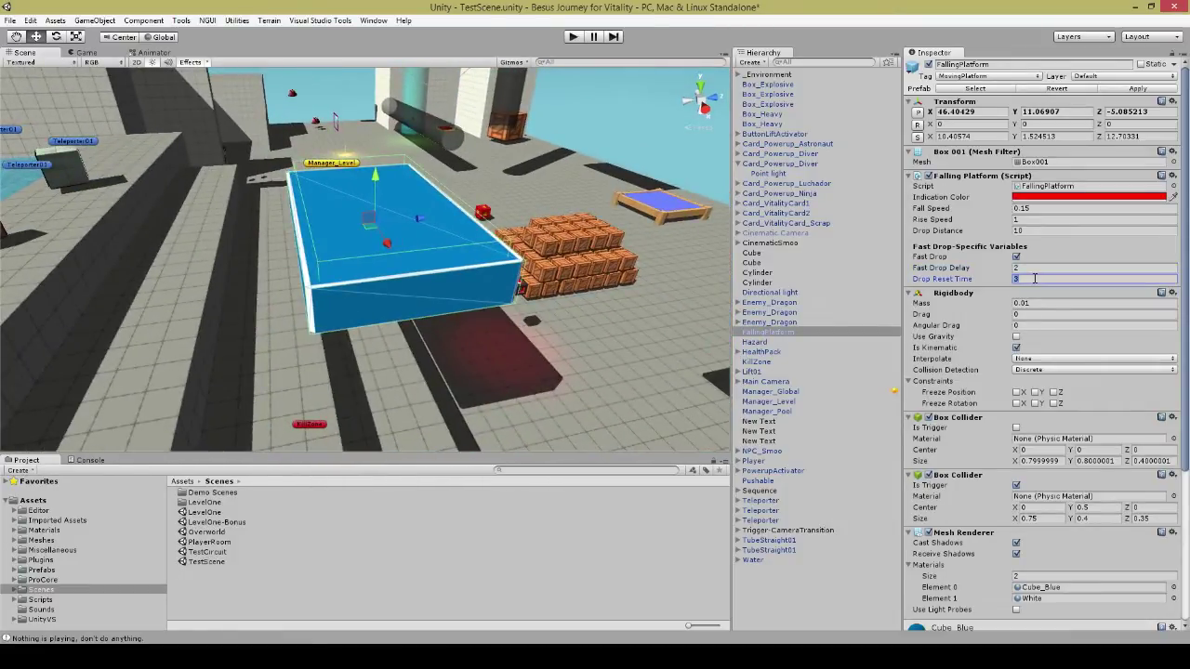
left_click(1016, 257)
left_click(1027, 210)
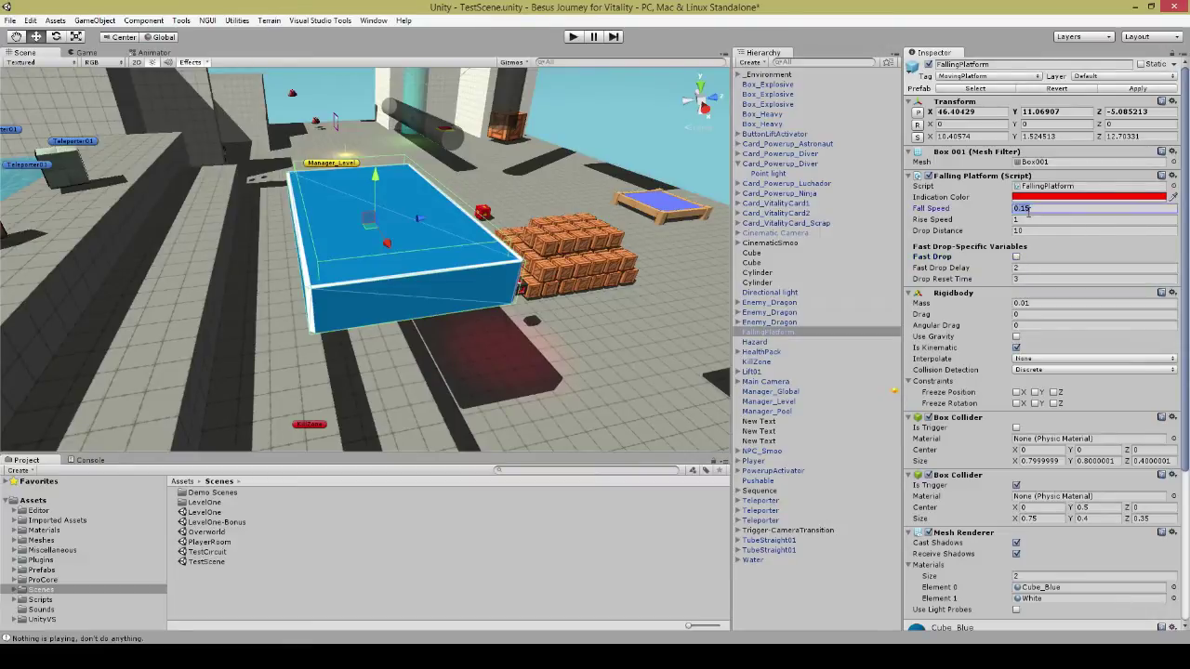
Step: Raise the falling platform to about Y 12.17 and undo the move
left_click_drag(374, 178, 369, 150)
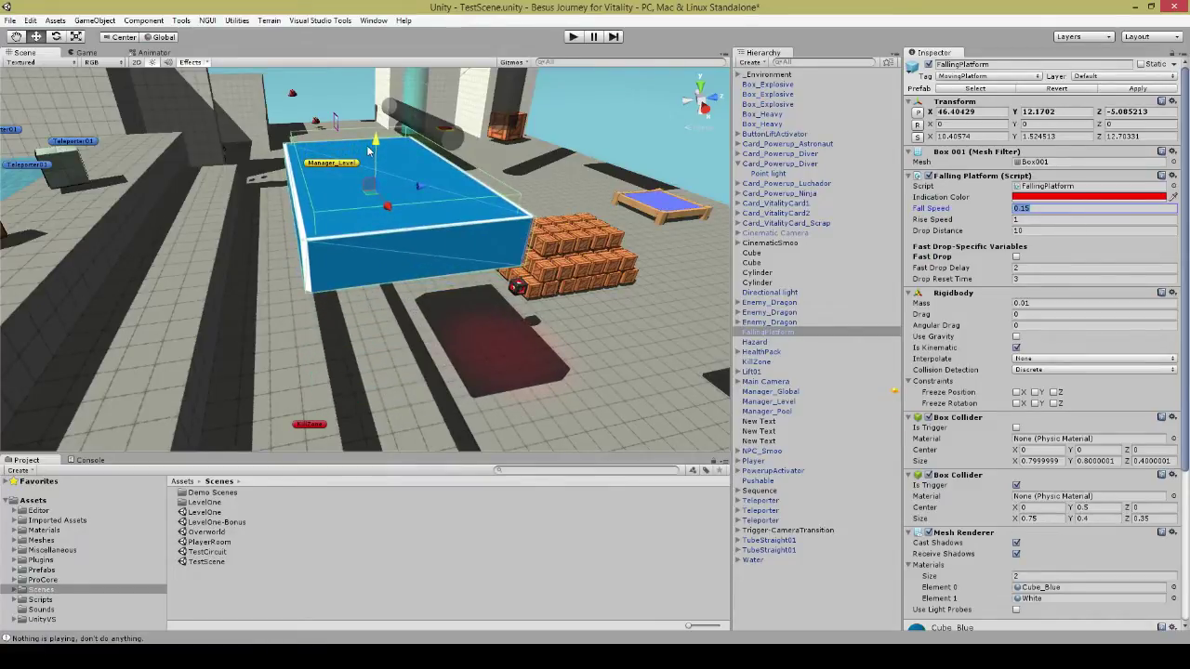
key("ctrl+z")
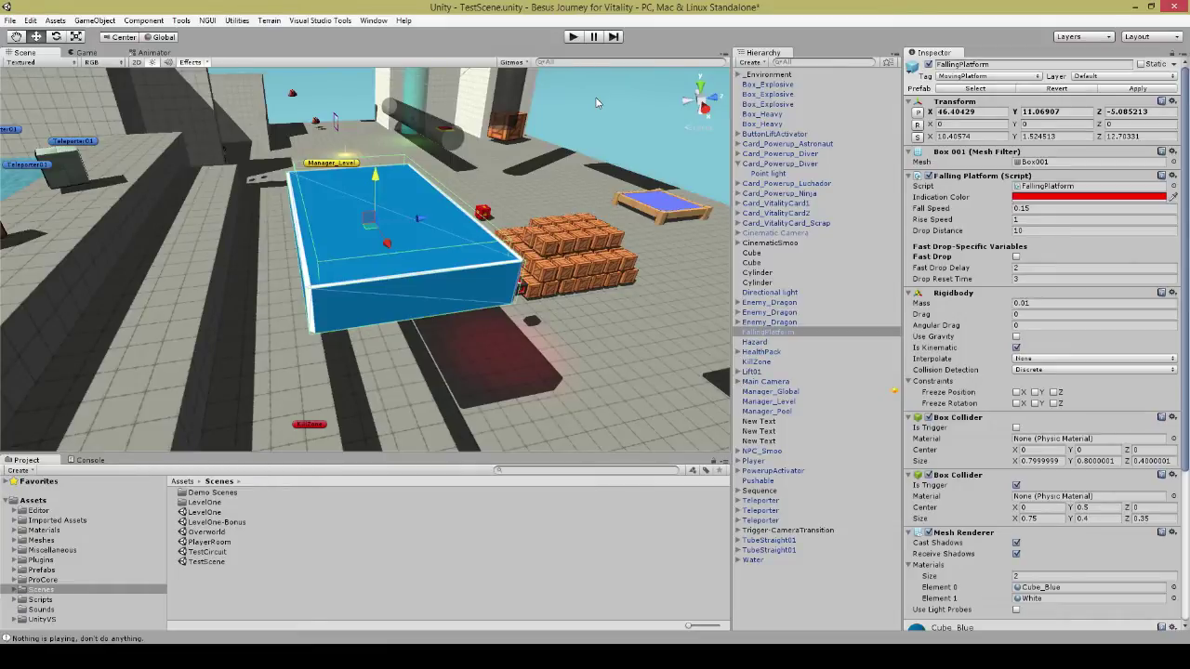
mouse_move(373, 183)
left_mouse_down()
mouse_move(373, 437)
mouse_move(374, 174)
left_mouse_up()
Step: Select the upright glass tube and view it from several angles together with its collider settings
right_click_drag(374, 175, 418, 130)
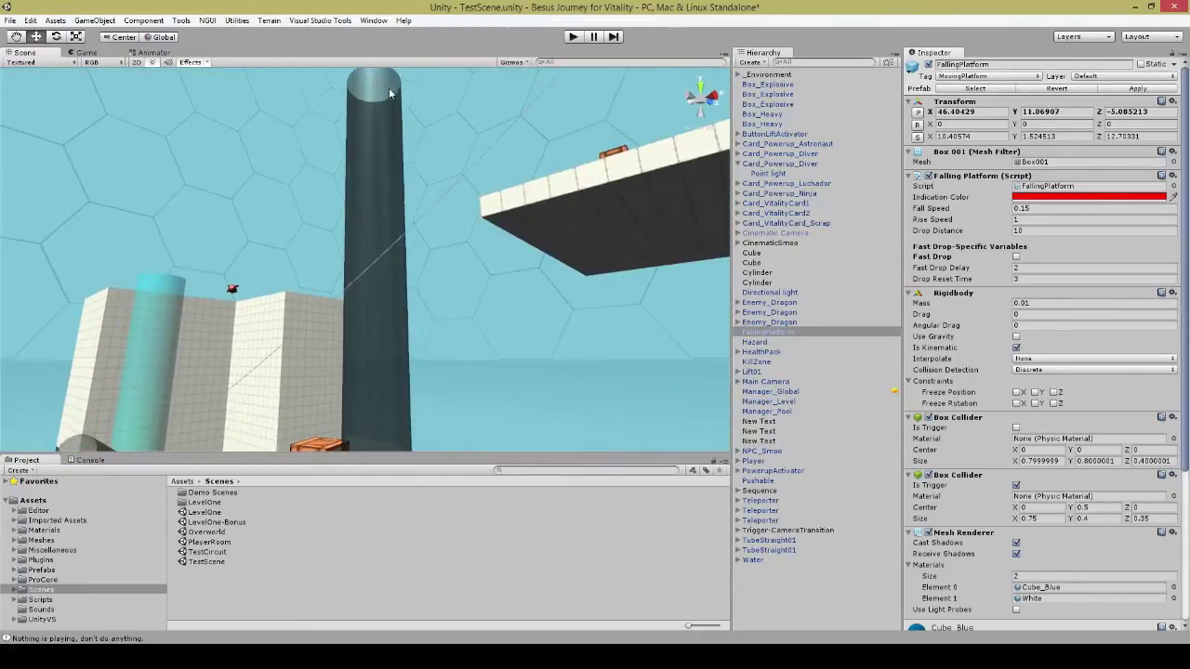
left_click(388, 135)
right_click_drag(514, 170, 460, 176)
left_click_drag(460, 176, 475, 256, "alt")
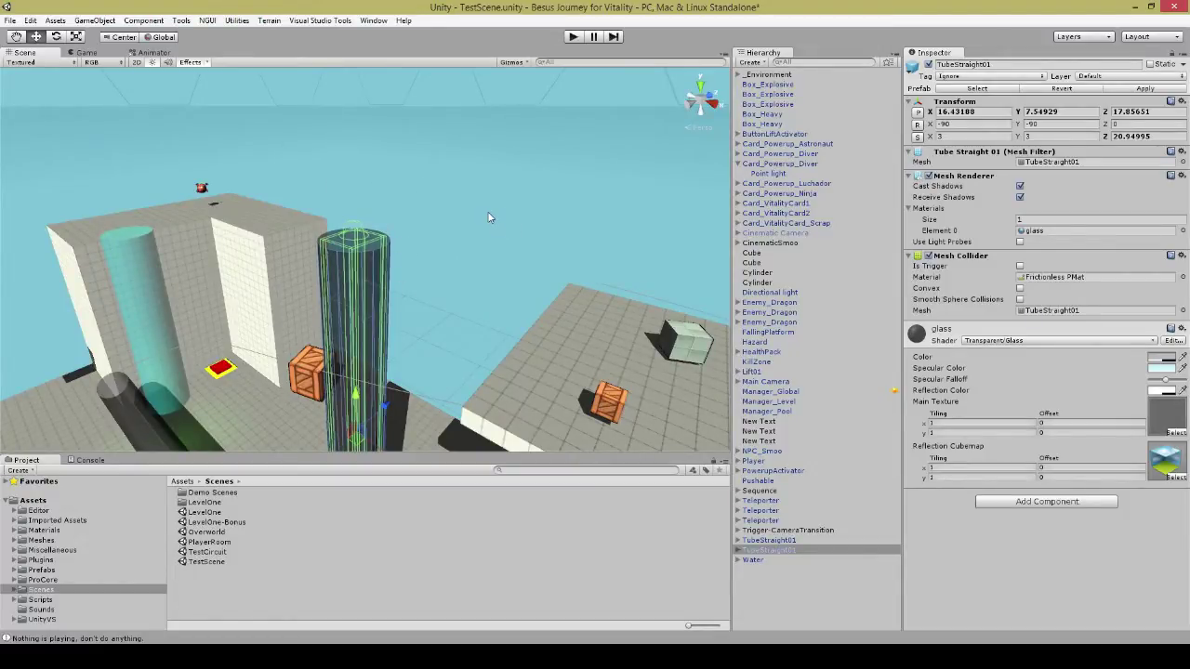
right_click_drag(490, 217, 465, 292)
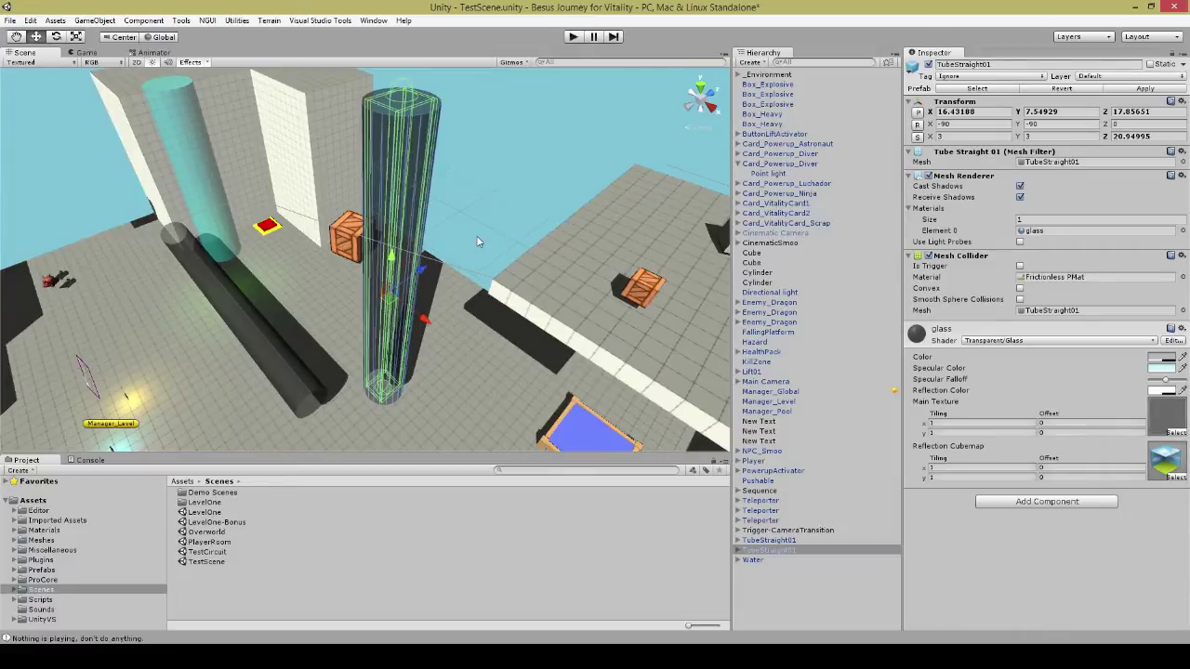
right_click_drag(474, 183, 441, 245)
Step: Select the KillZone object below the level and check its Y position against the level floor
left_click(435, 215)
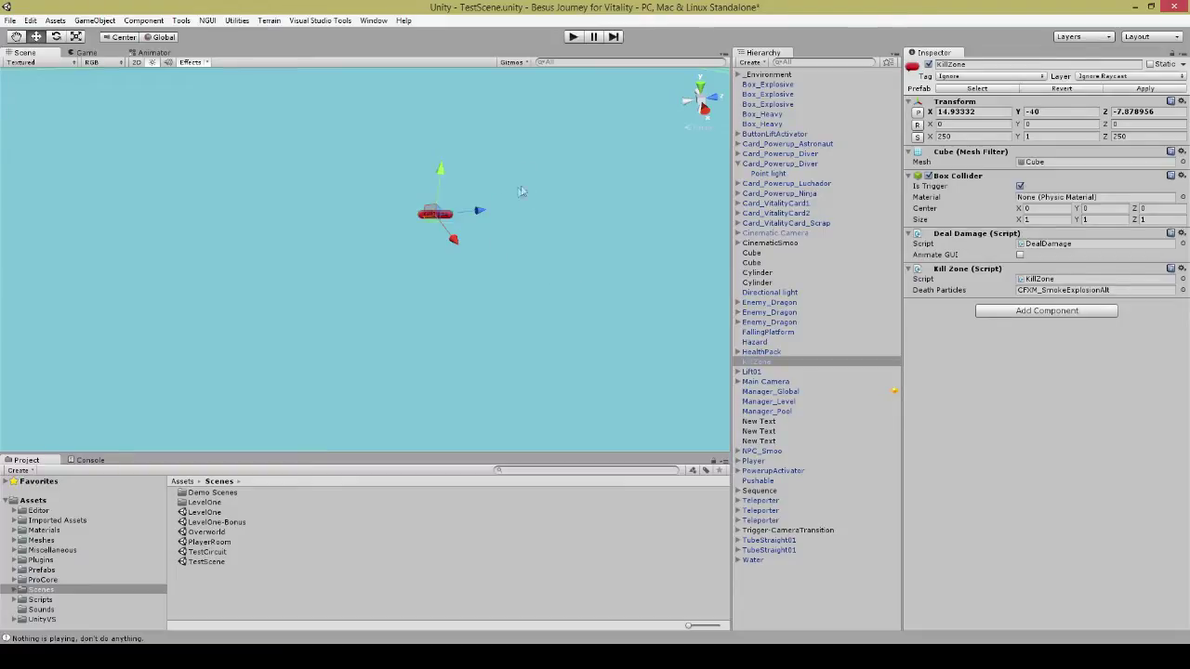
key("s")
right_click_drag(522, 192, 477, 174)
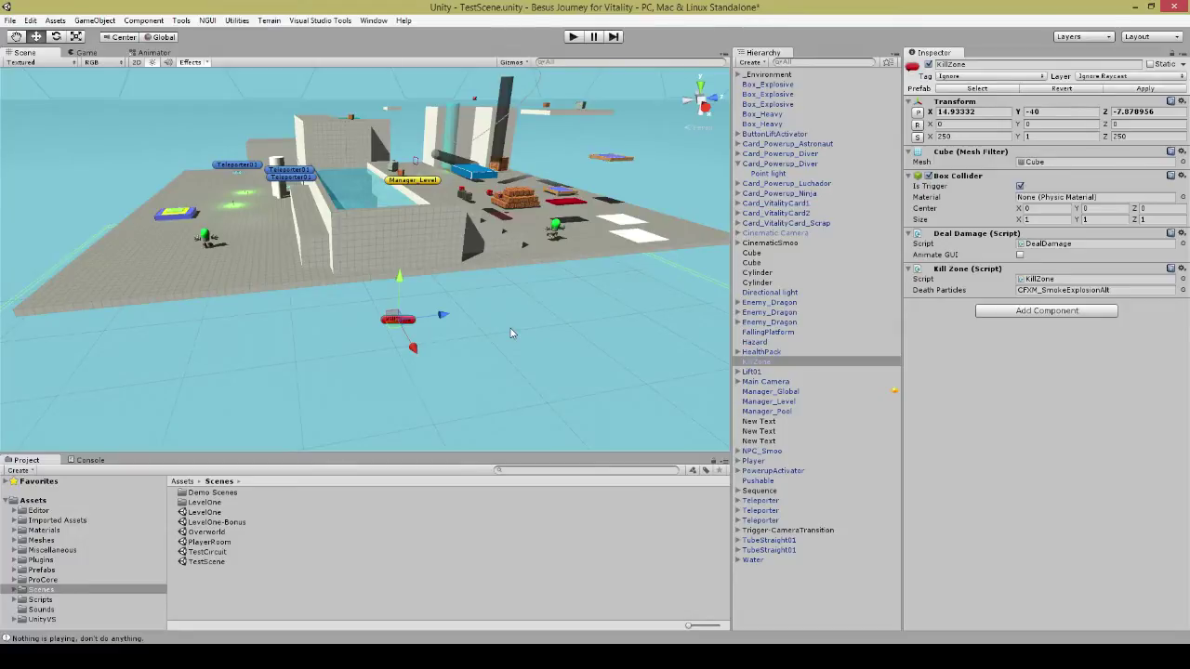
left_click(1050, 111)
Step: Reselect the KillZone after picking level geometry, and look over the whole level above it
left_click(625, 179)
key("w")
right_click_drag(585, 357, 367, 269)
left_click(431, 263)
left_click(363, 298)
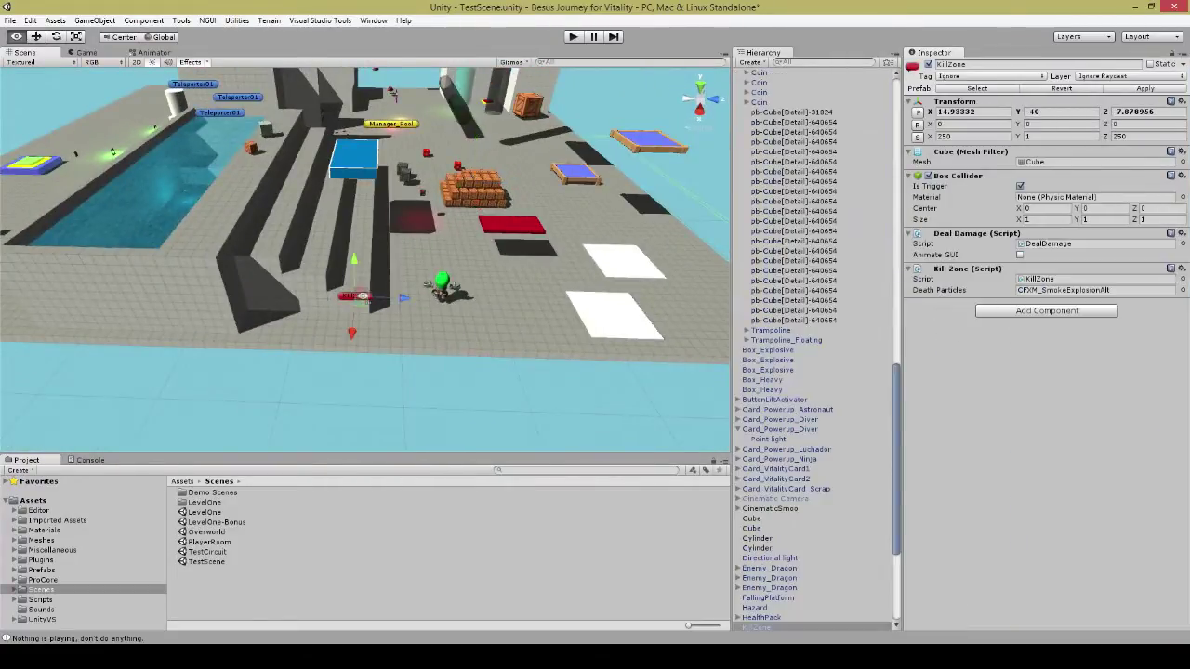
right_click_drag(423, 335, 455, 288)
key("w")
right_click_drag(503, 229, 475, 205)
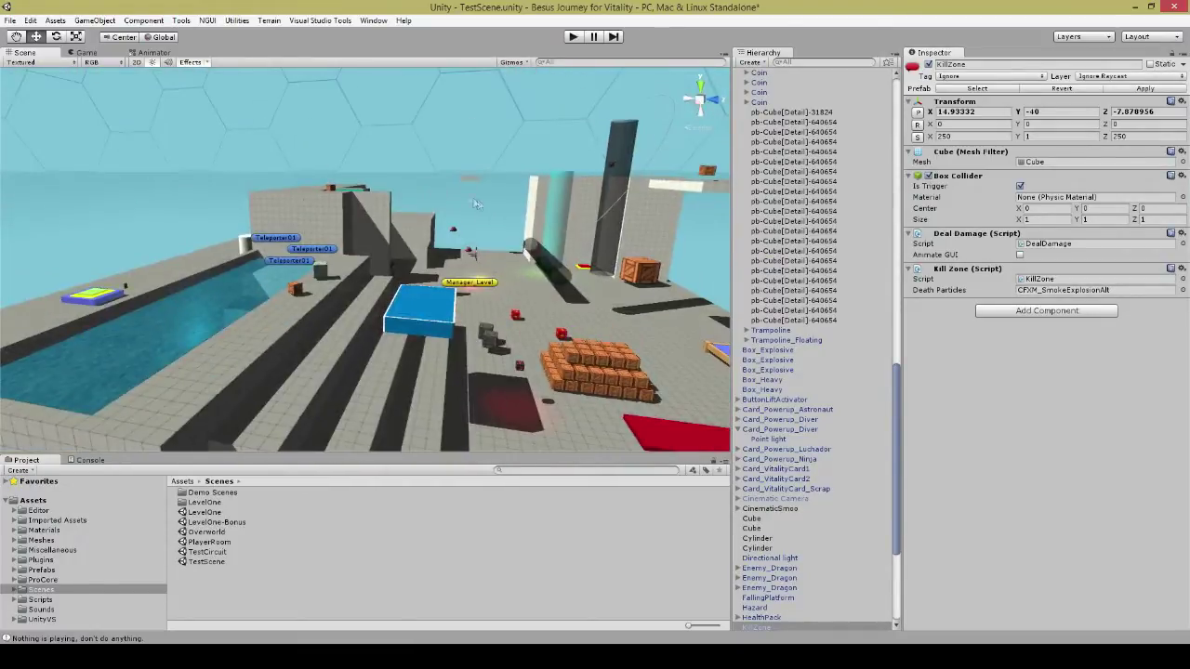
Step: Run the game, return to the Scene view, and select the second vitality card on the floor
left_click(574, 36)
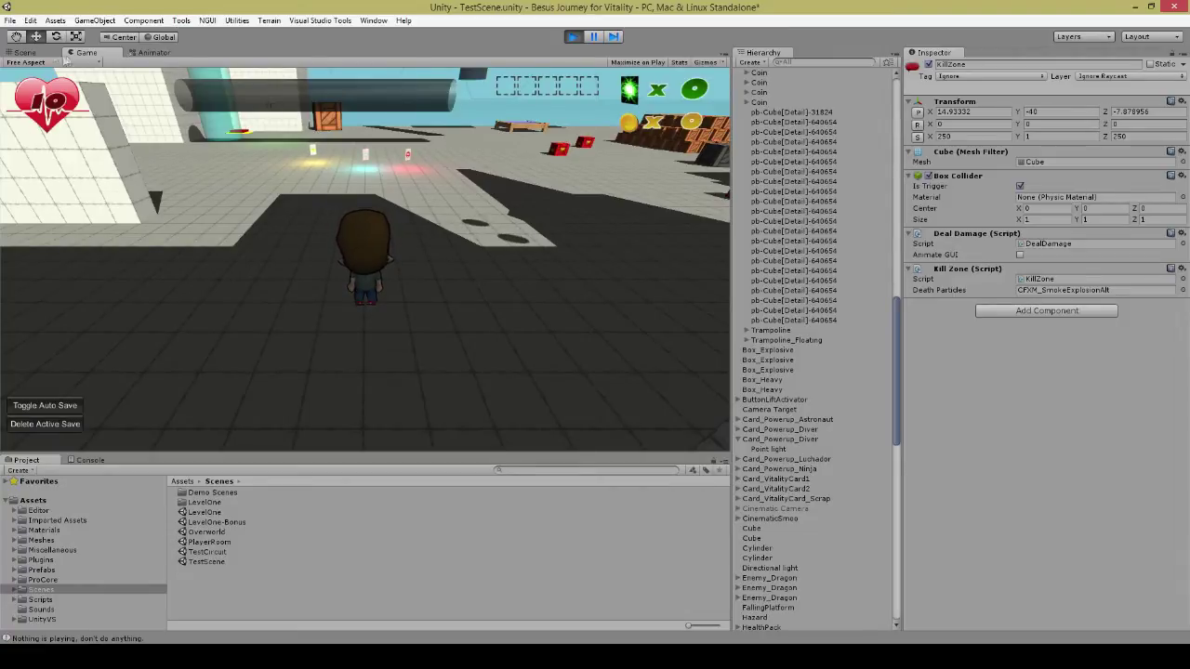
left_click(25, 52)
key("w")
right_click_drag(651, 362, 441, 316)
left_click(344, 290)
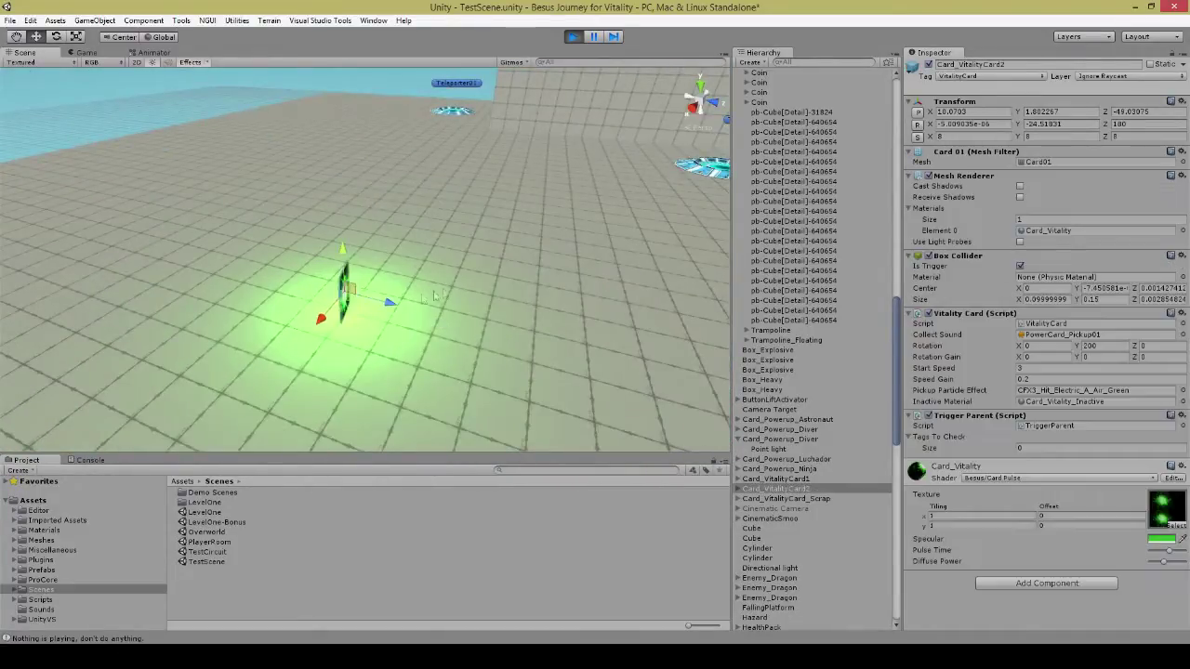
Step: Locate the vitality card's Inactive Material asset in the project and examine the spinning card from several distances
key("w")
mouse_move(453, 286)
right_mouse_down()
mouse_move(431, 316)
mouse_move(443, 276)
right_mouse_up()
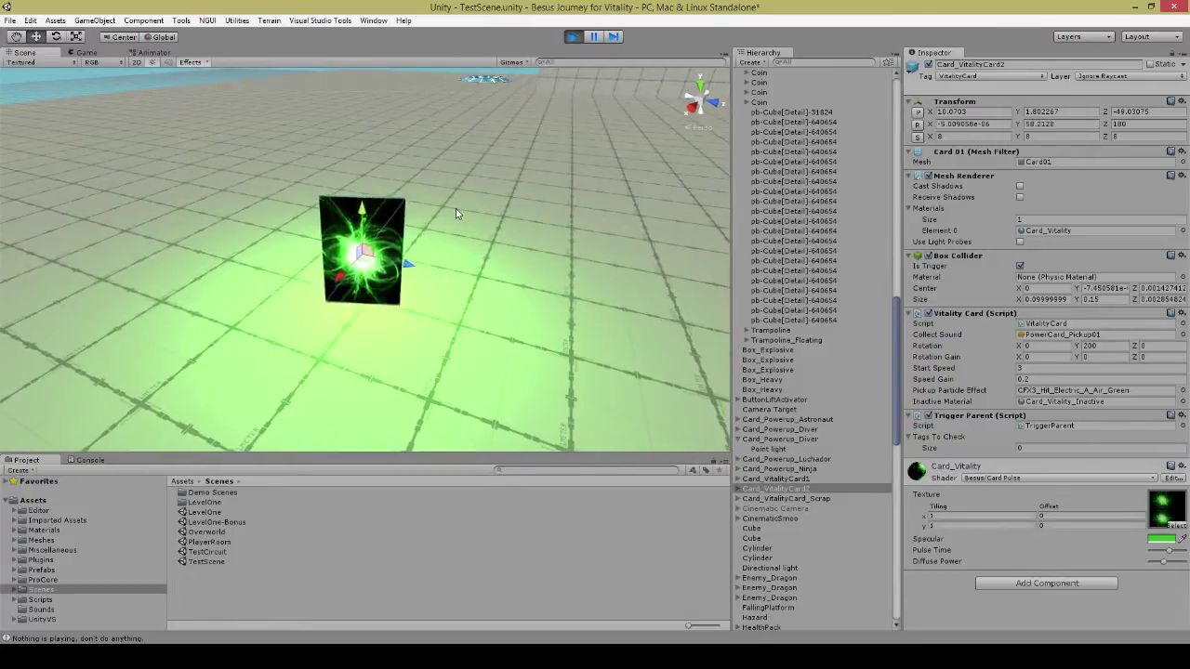
left_click(1056, 402)
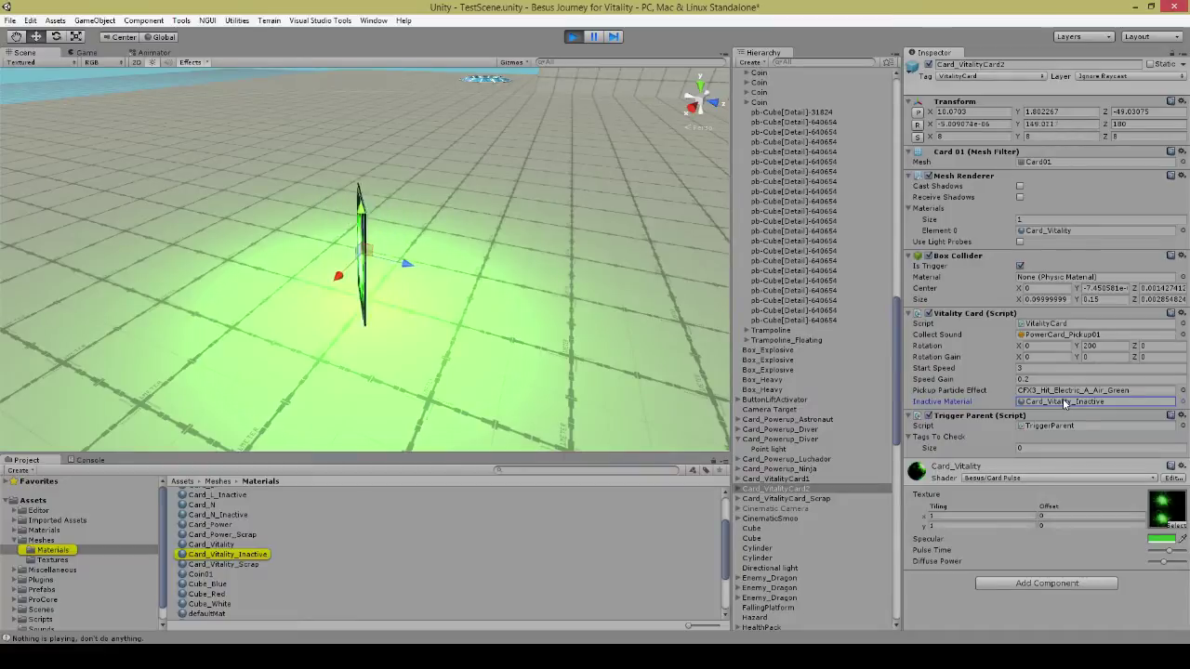
right_click_drag(500, 184, 447, 189)
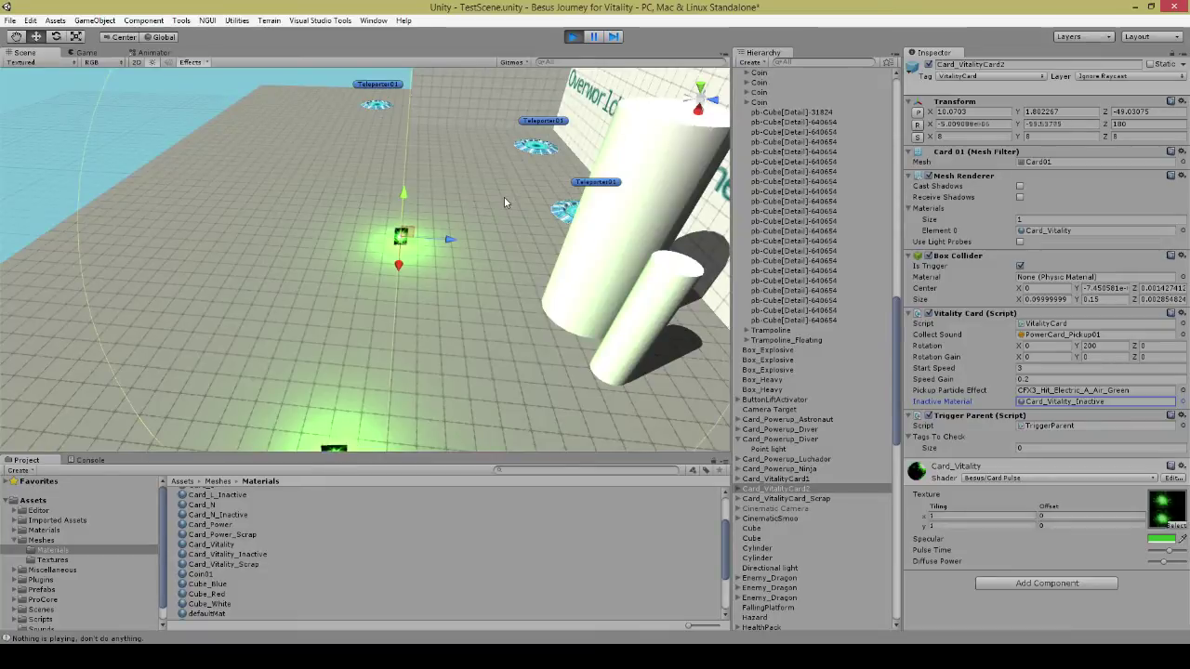
right_click_drag(504, 197, 353, 265)
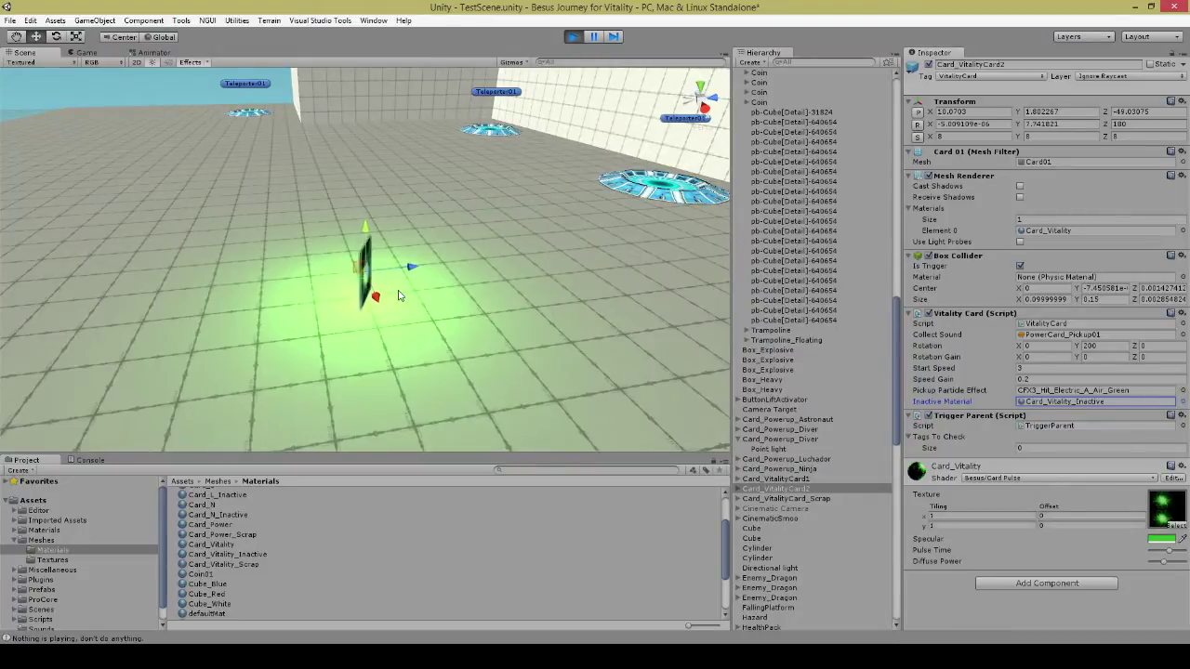
right_click_drag(398, 296, 405, 267)
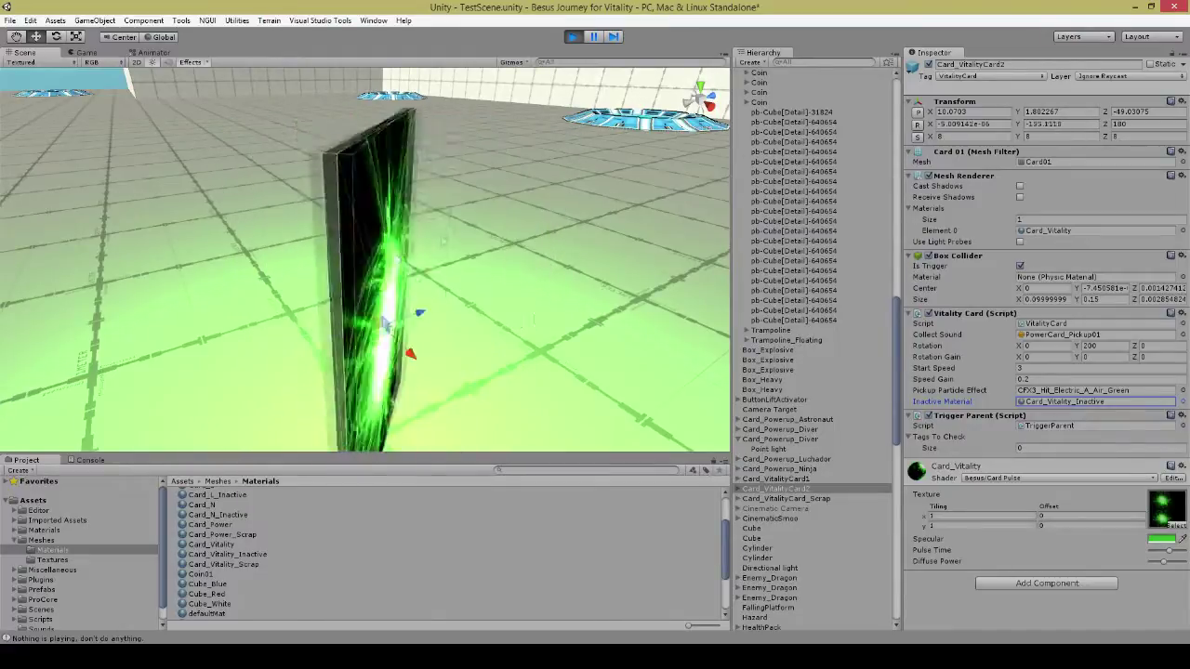
right_click_drag(444, 241, 421, 229)
scroll(421, 230, "down", 8)
scroll(558, 269, "up", 4)
right_click_drag(579, 281, 595, 259)
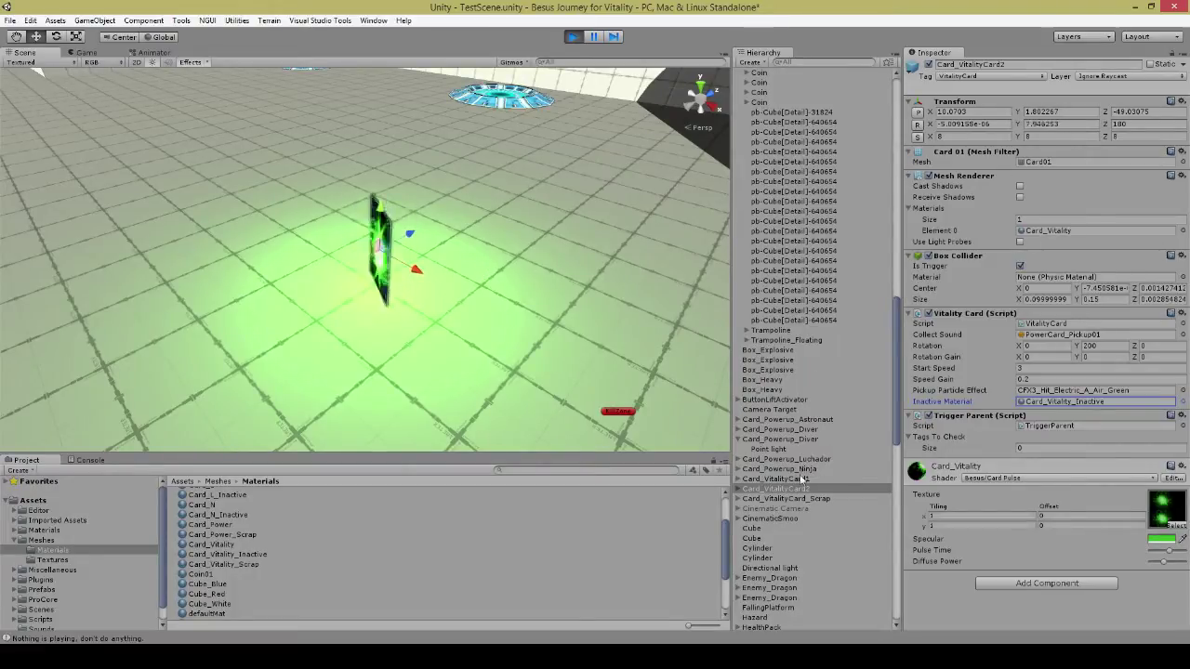
Step: Review the Player's Save System settings, toggling Use Auto Save off and back on and opening Active Save Slot for editing
scroll(786, 502, "down", 5)
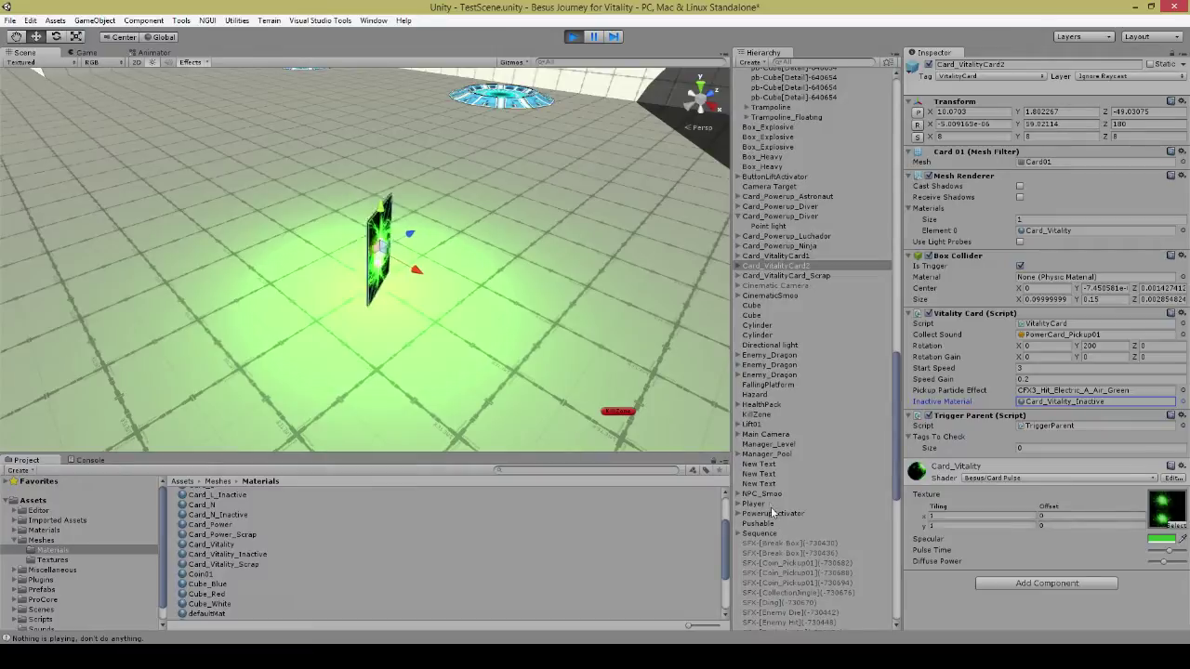
left_click(771, 503)
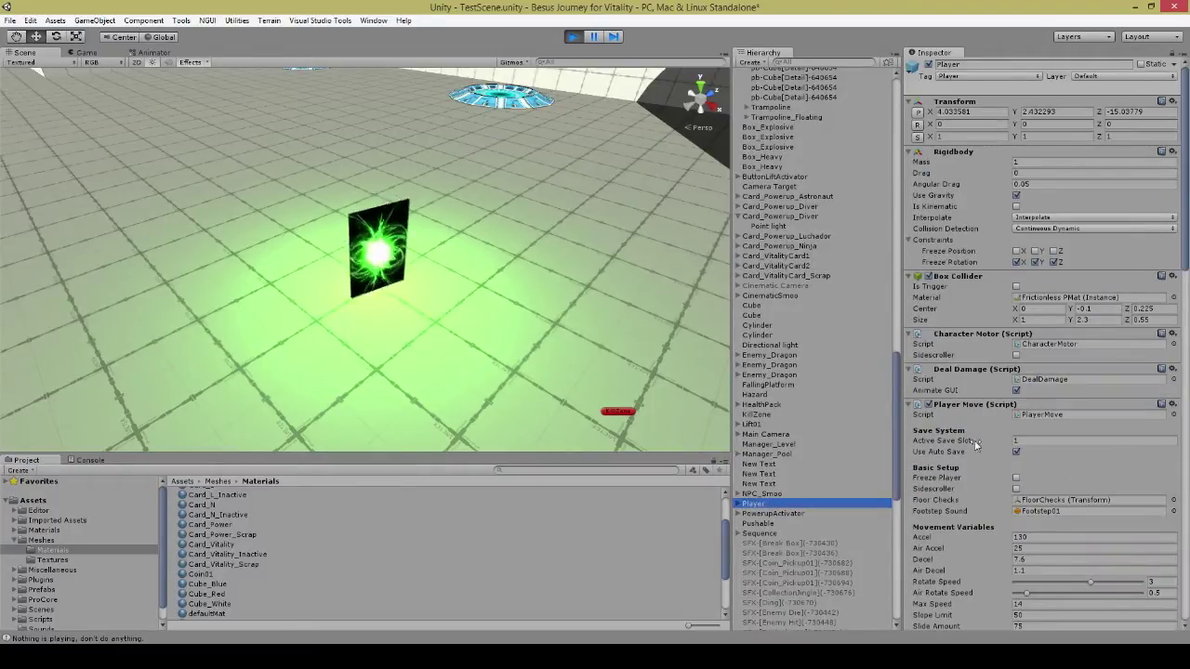
left_click(1016, 453)
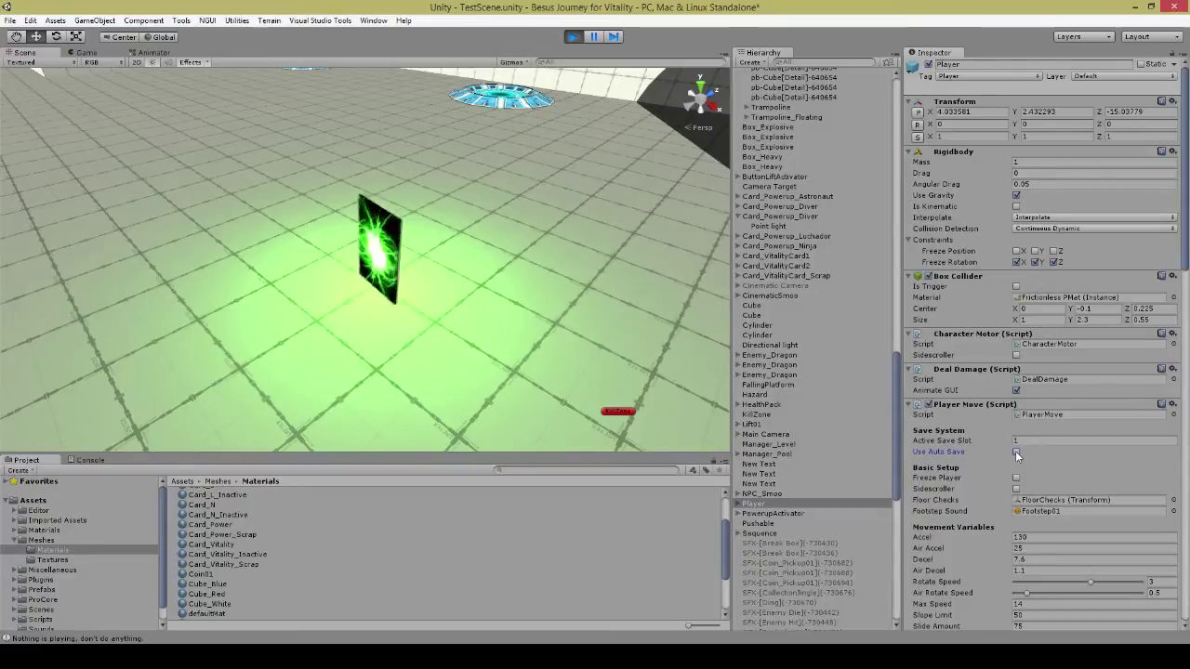
left_click(1016, 453)
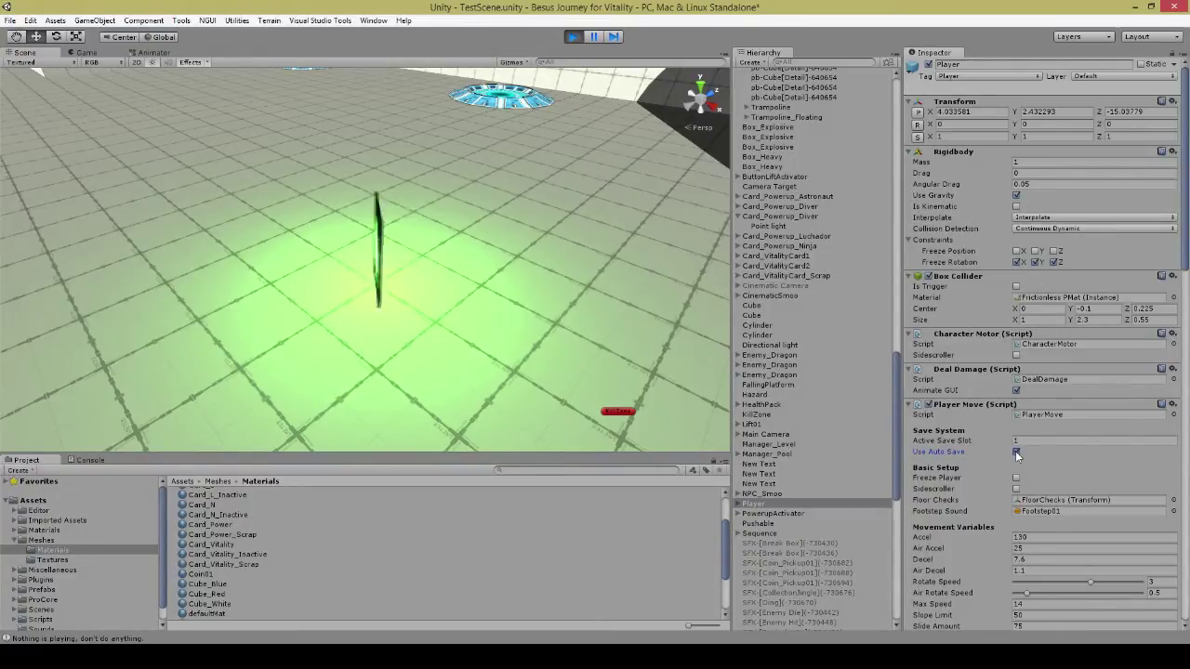
left_click(1016, 453)
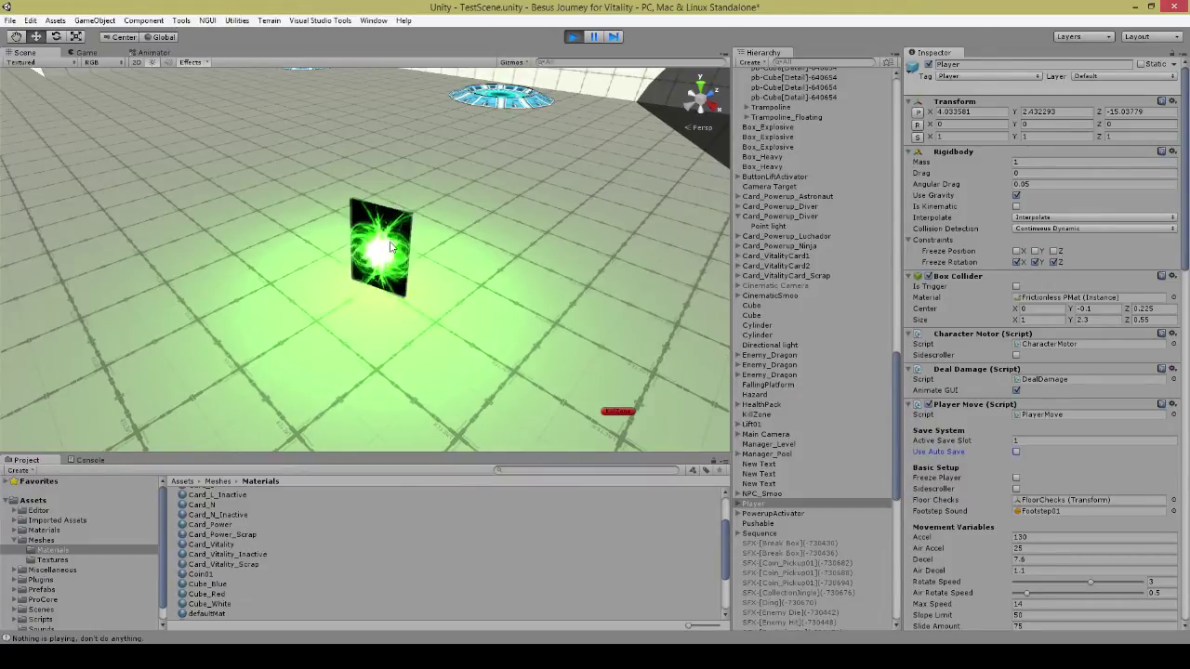
left_click(1016, 451)
left_click(1027, 439)
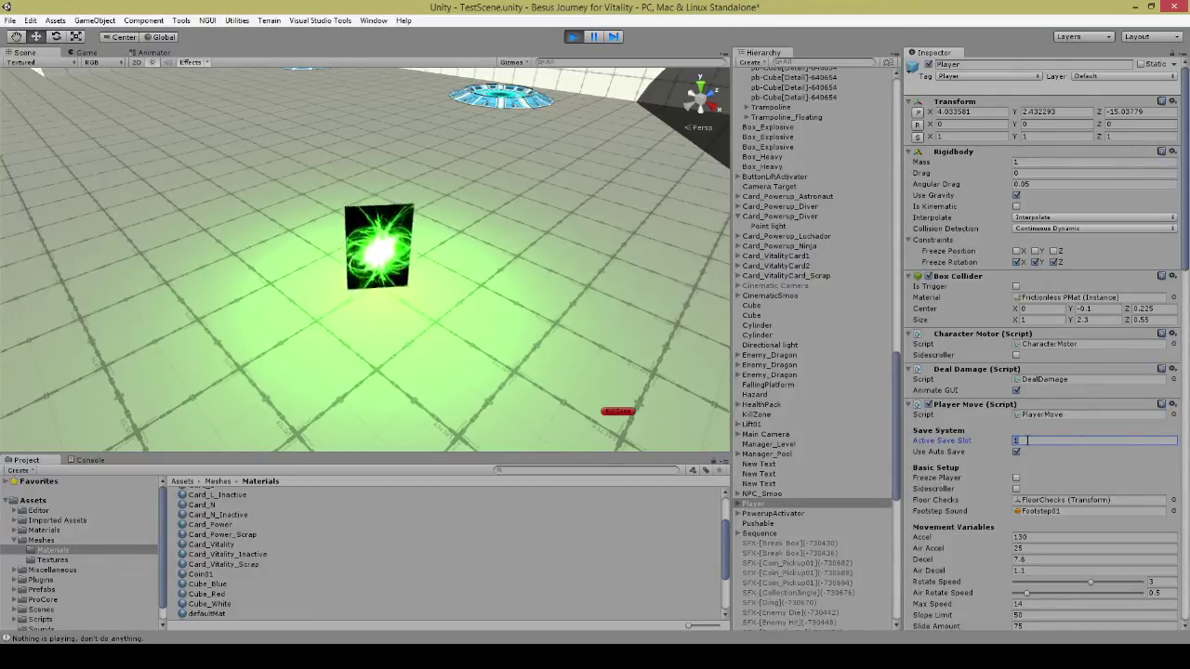
Step: Try 99 as the Player's Active Save Slot, and set it back to 1
type("99")
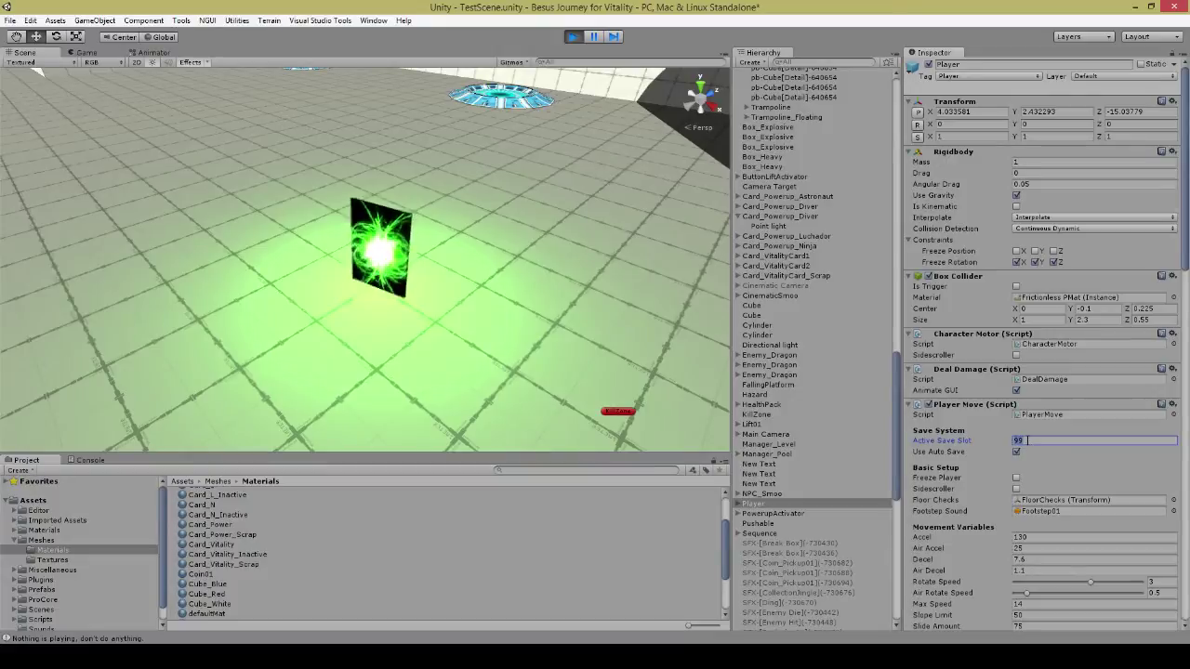
type("1")
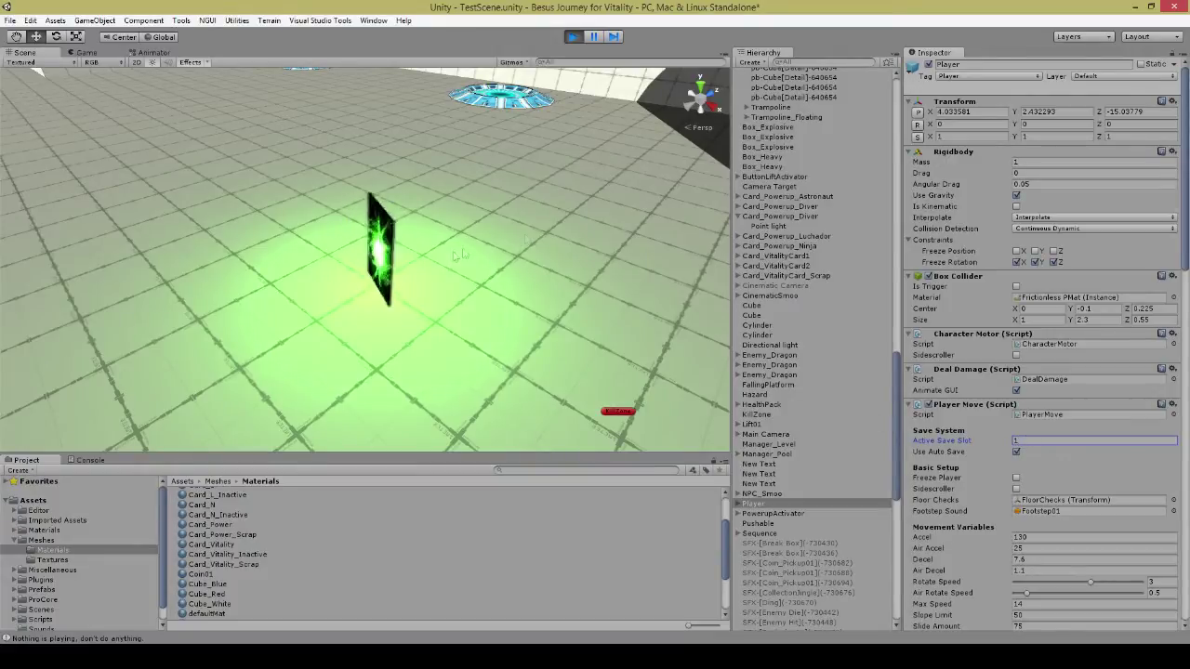
Step: Return to the Game view and walk the player across the shaded floor away from the start position
right_click_drag(518, 212, 258, 188)
key("s")
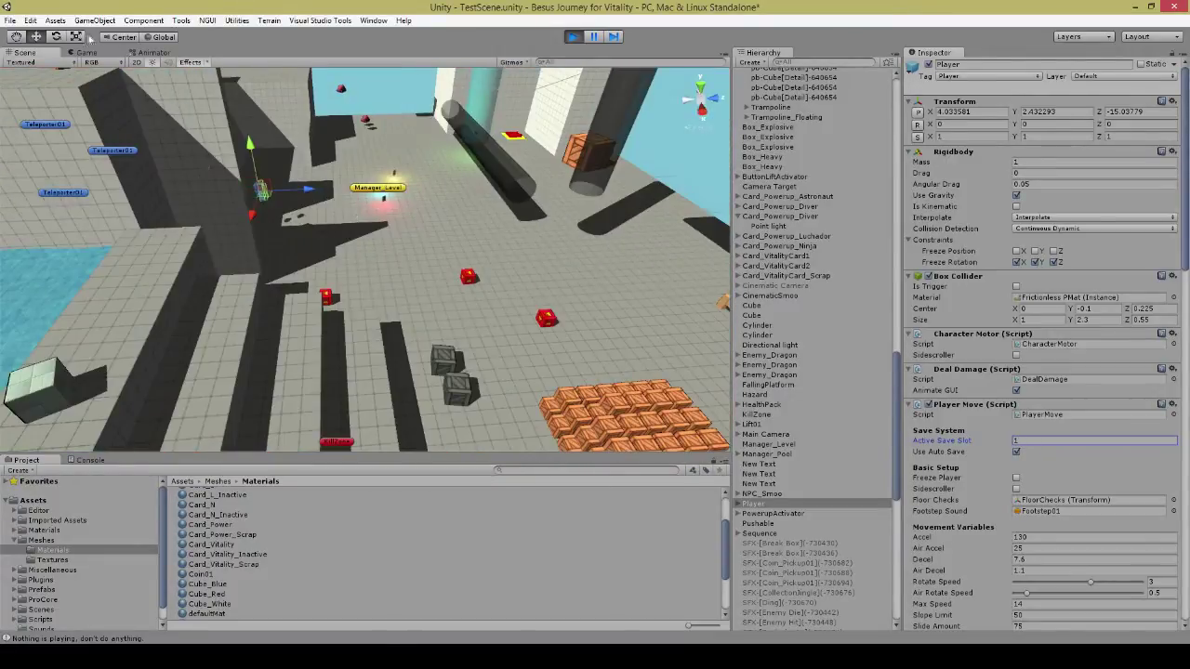
left_click(85, 53)
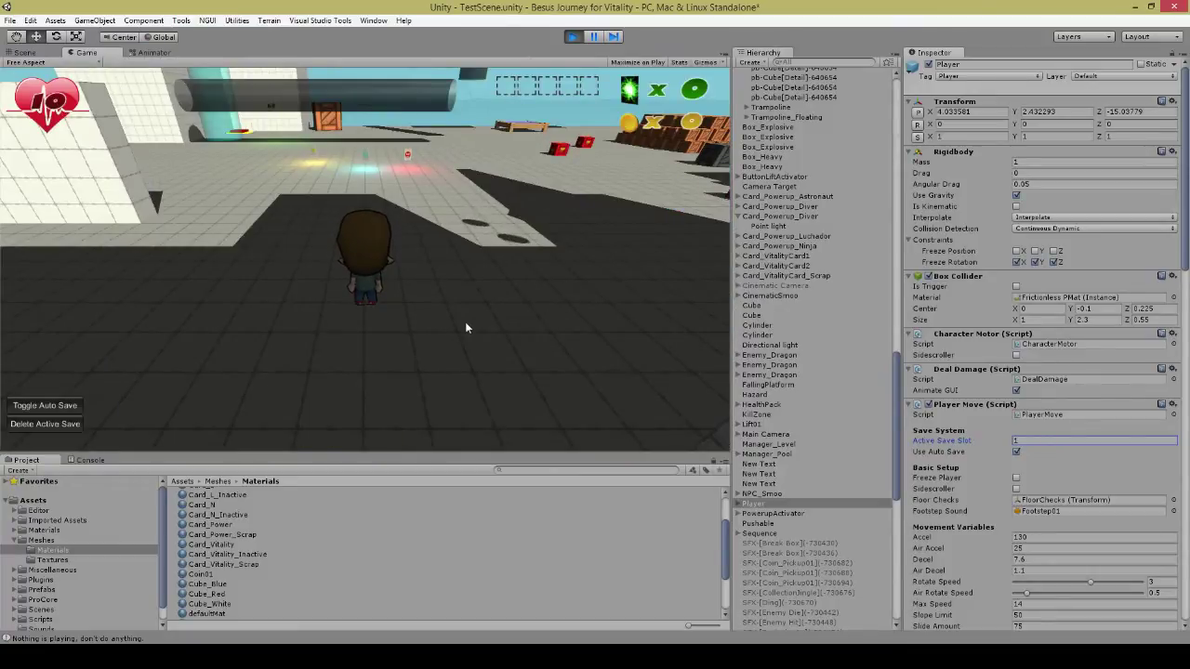
key("d")
key("w")
key("d")
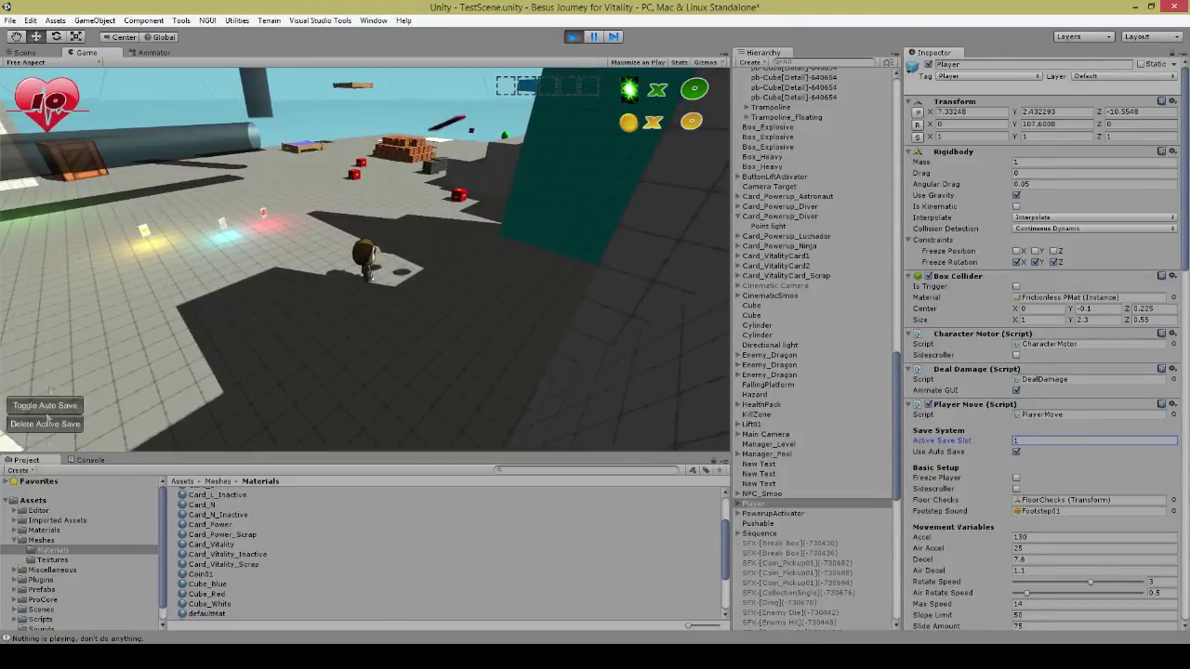
key("a")
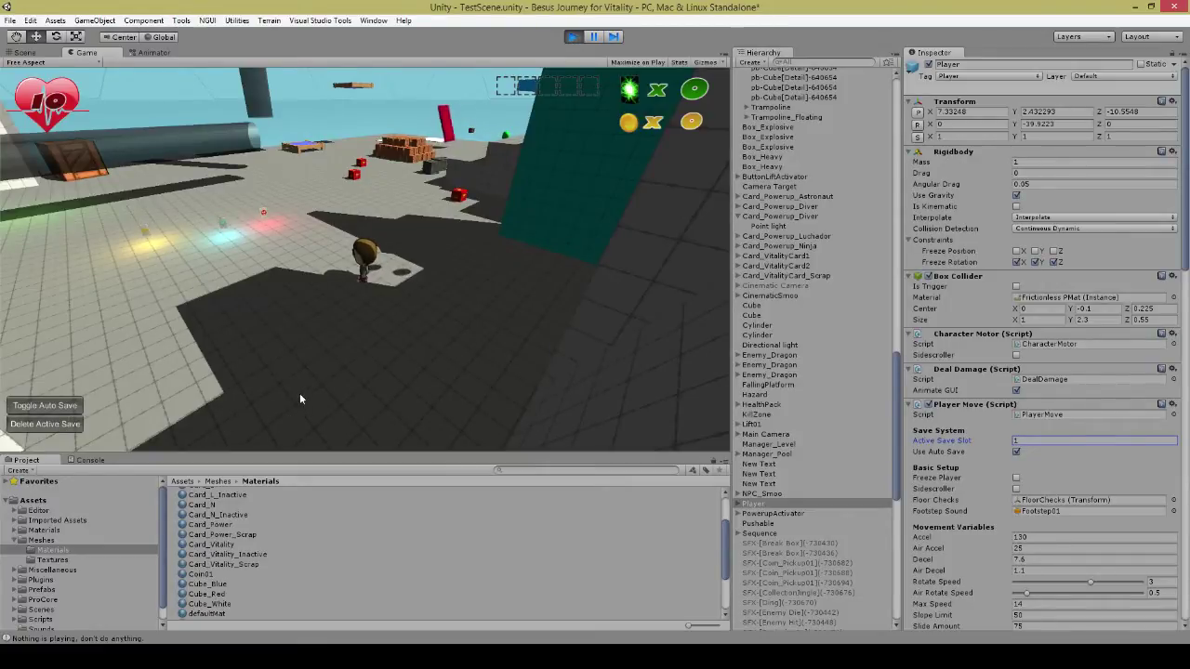
Step: Delete the active save in the running game, try deleting it again, and toggle Auto Save
left_click(23, 431)
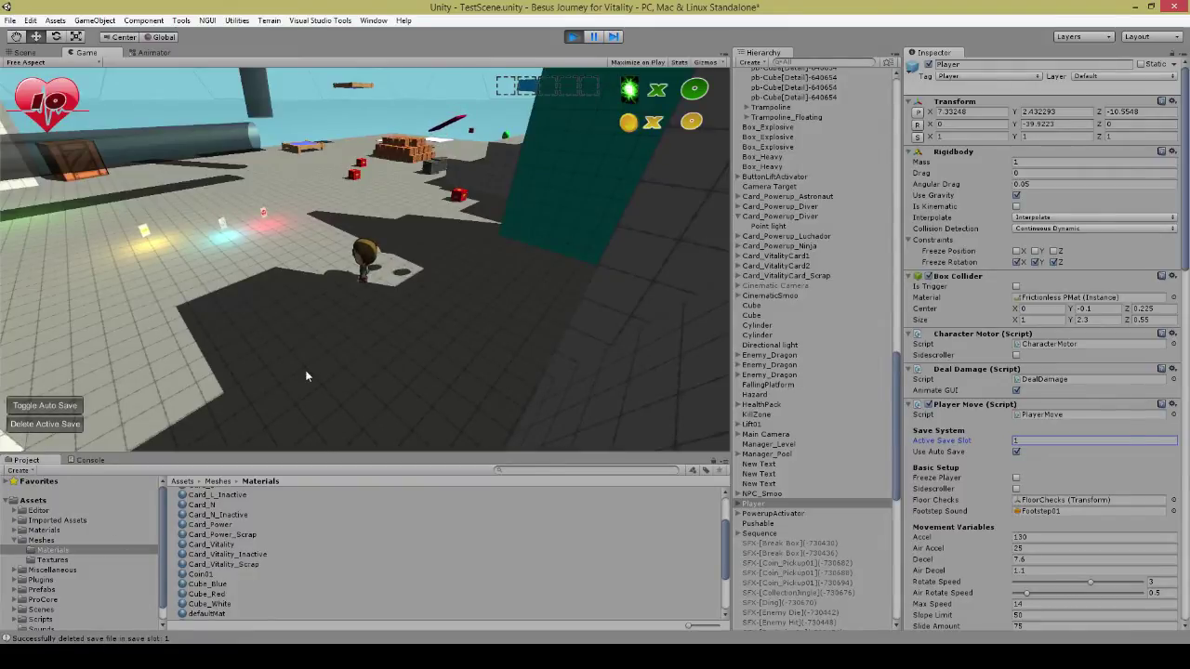
left_click(45, 424)
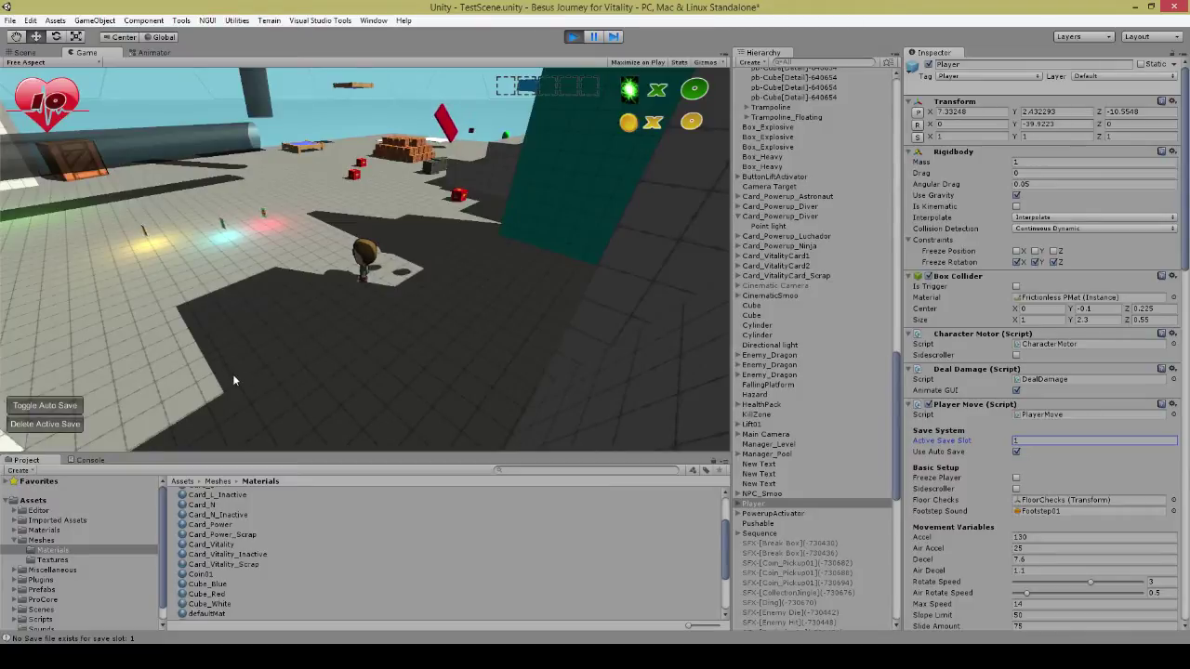
left_click(41, 407)
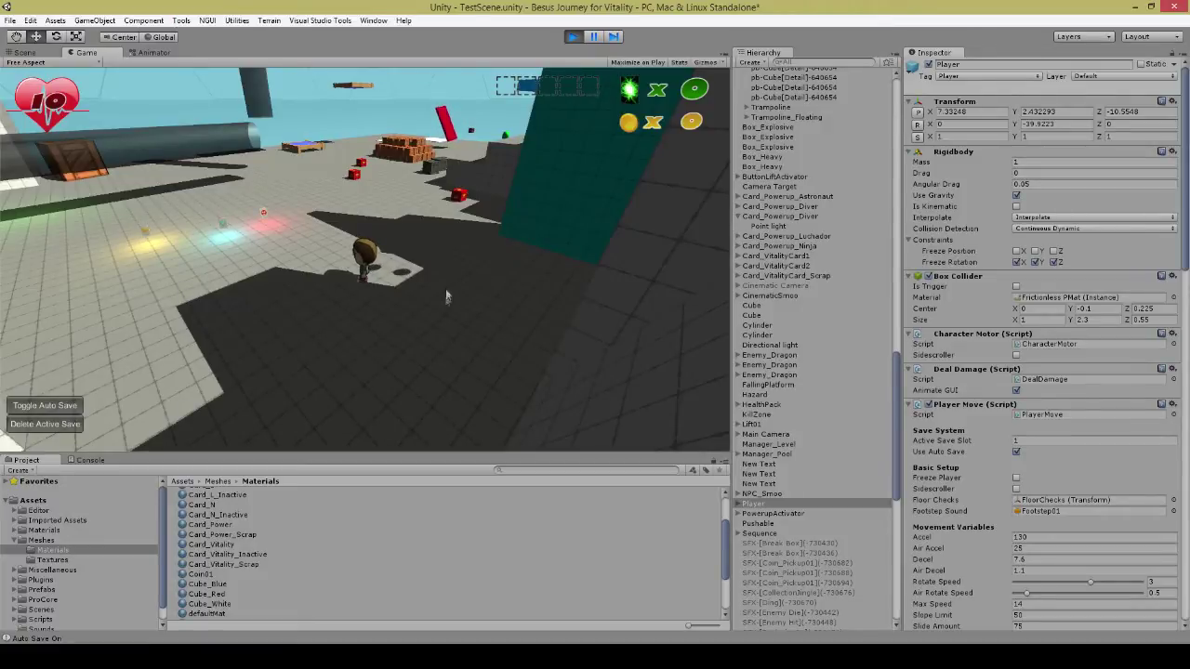
Step: Run the player toward the glowing power-up cards, and stop and restart the game
key("a")
key("w")
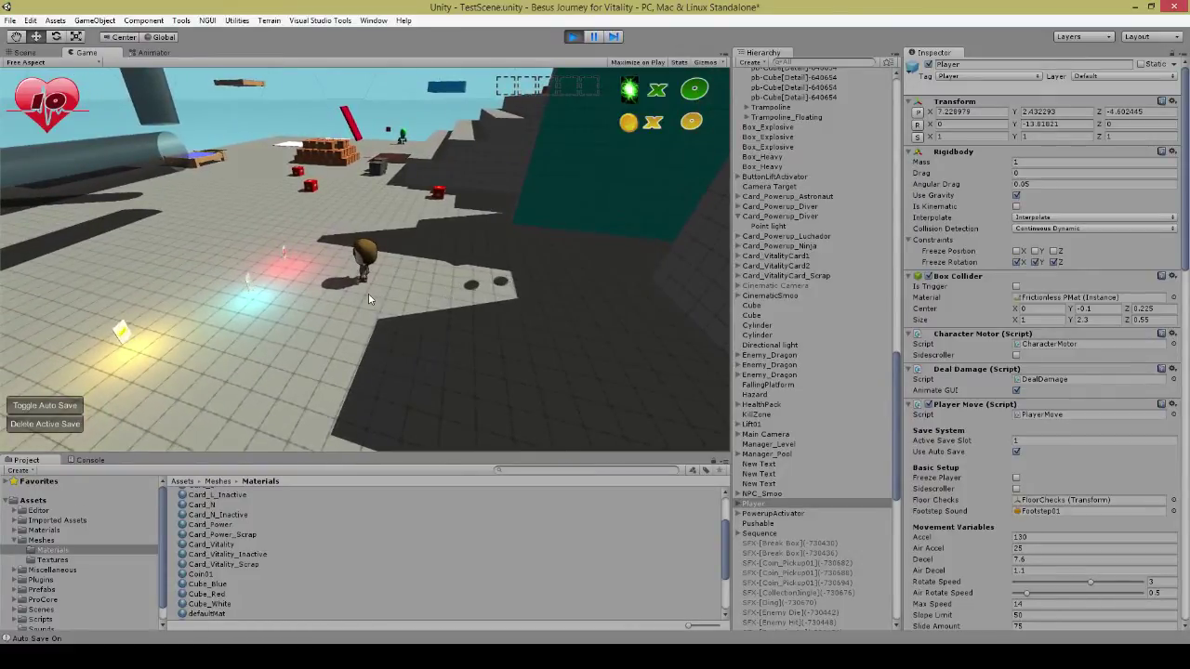
key("a")
key("s")
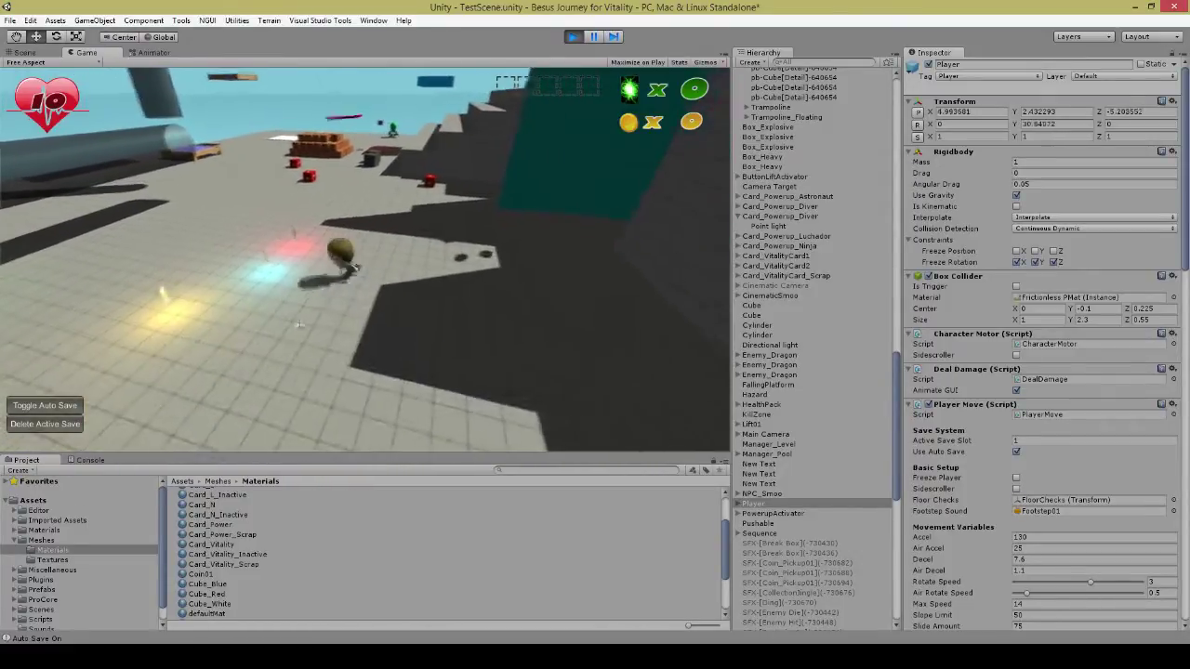
left_click(571, 36)
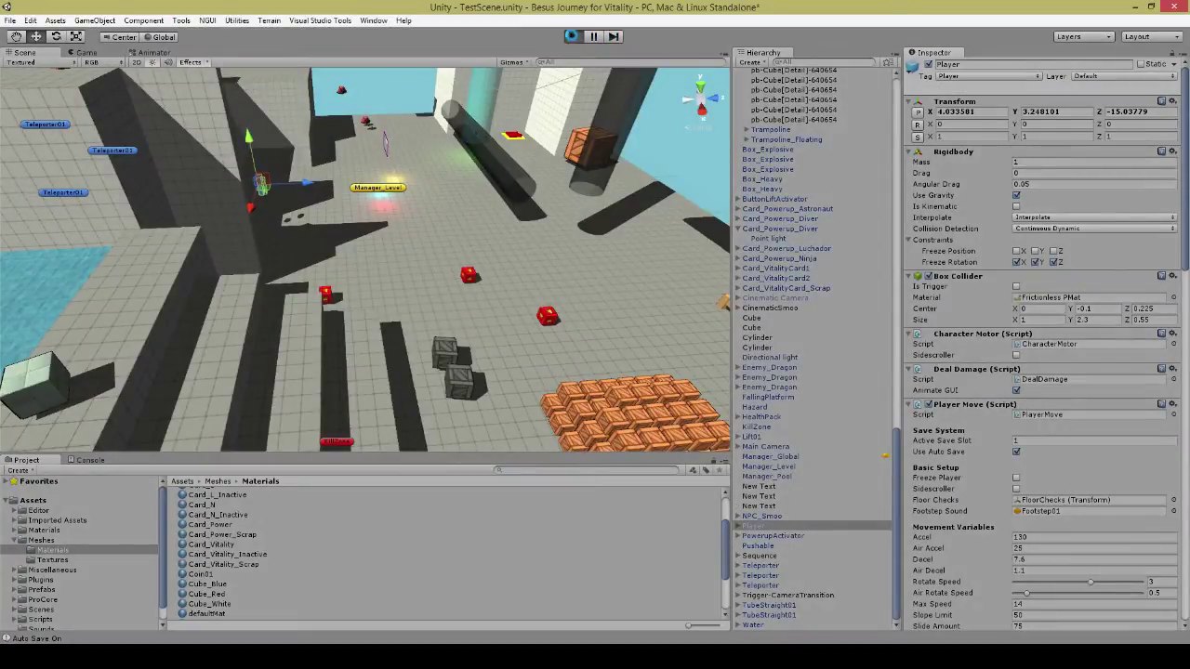
left_click(572, 36)
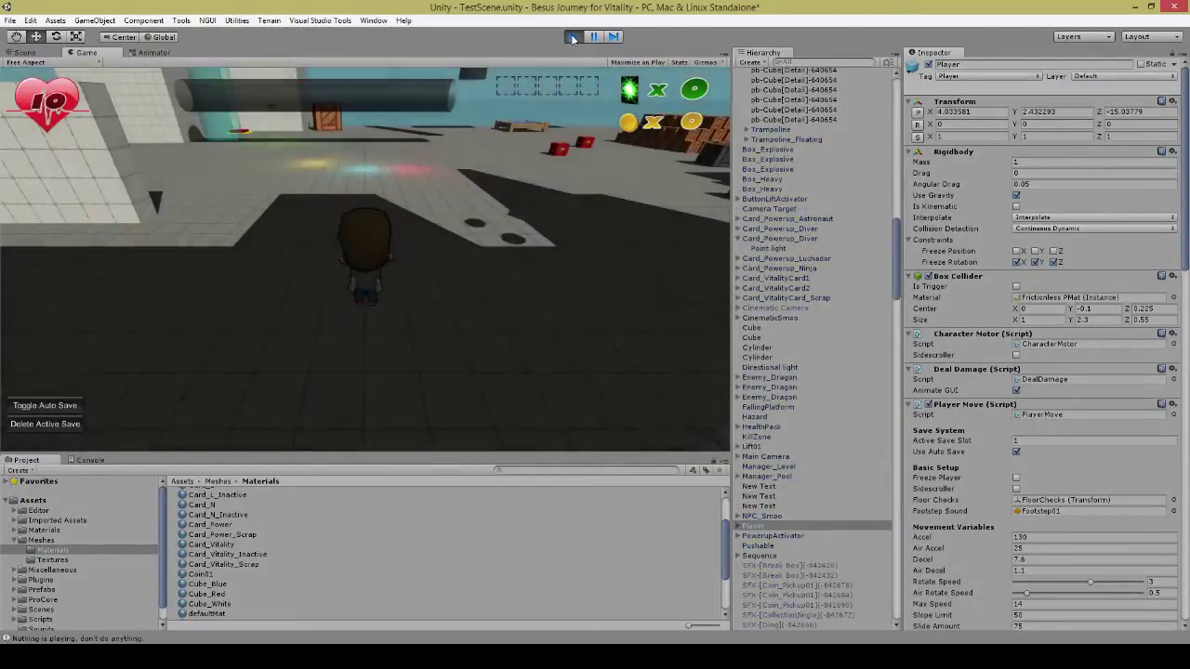
Step: Walk the player to the green-headed NPC and advance through its speech dialog
key("w")
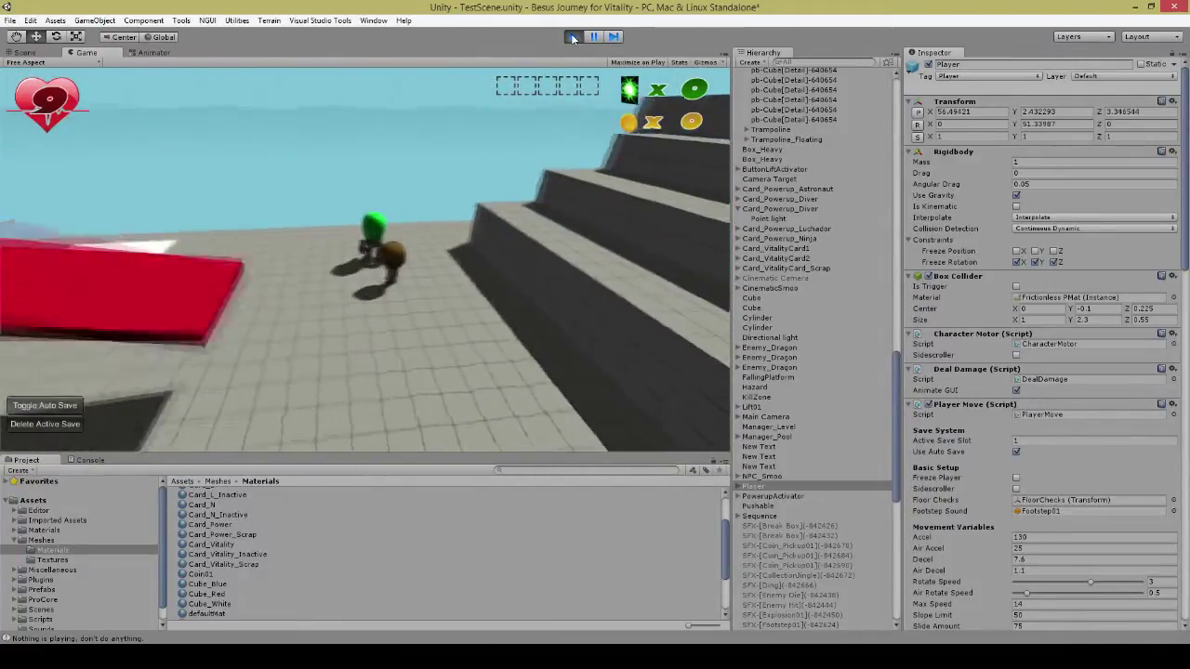
key("w")
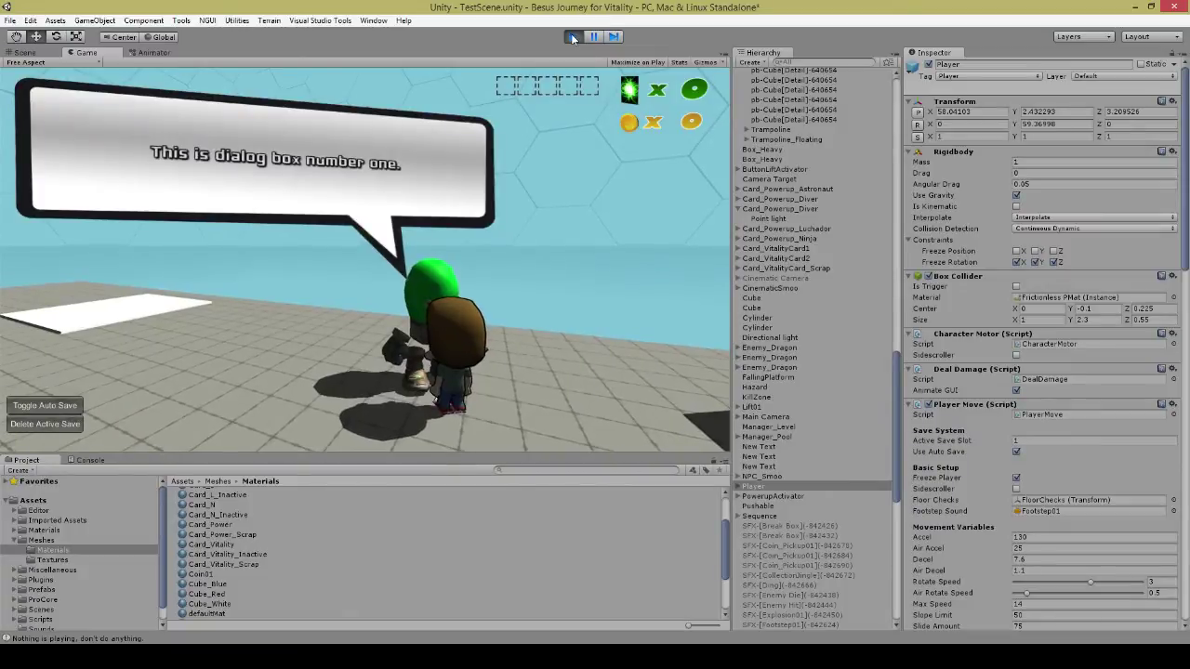
key("space")
key("space")
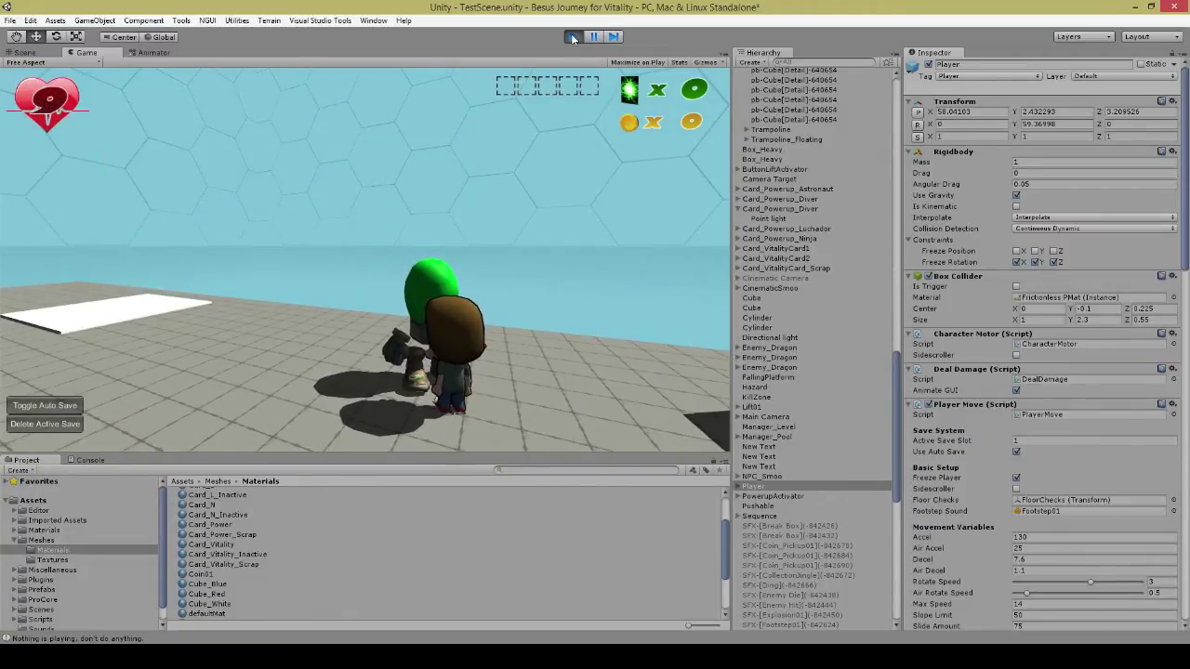
Step: Select the NPC_Smoo parent object beside the player in the Scene view and locate its DialogSpeech script in the project
left_click(25, 53)
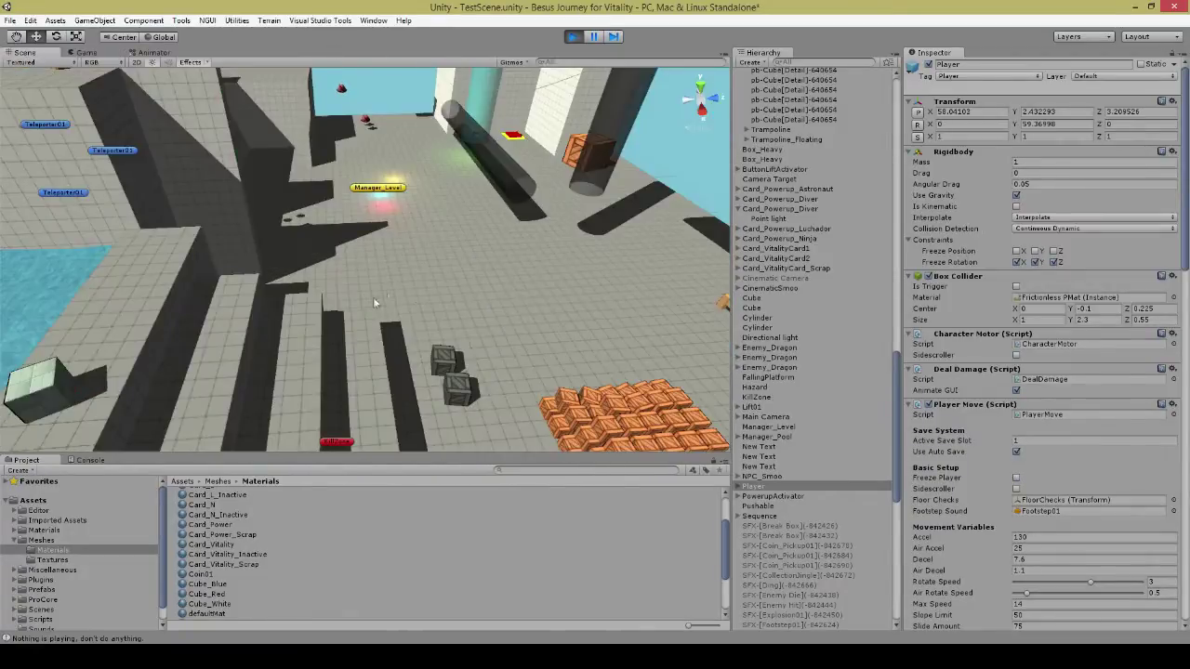
key("f")
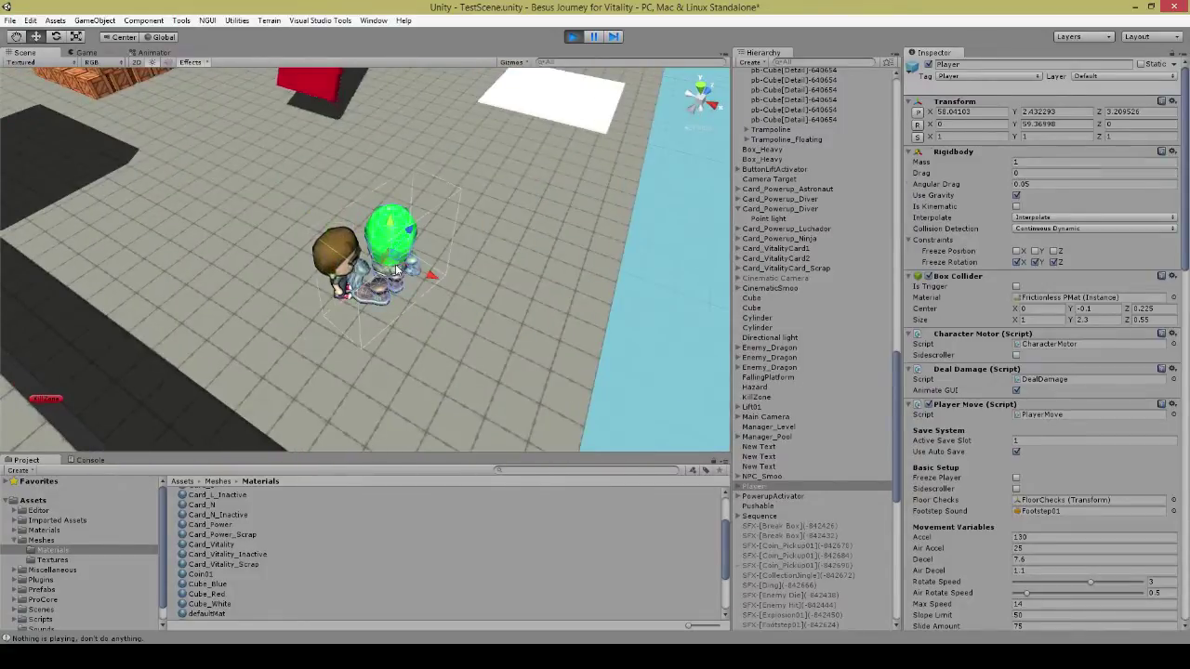
left_click(398, 270)
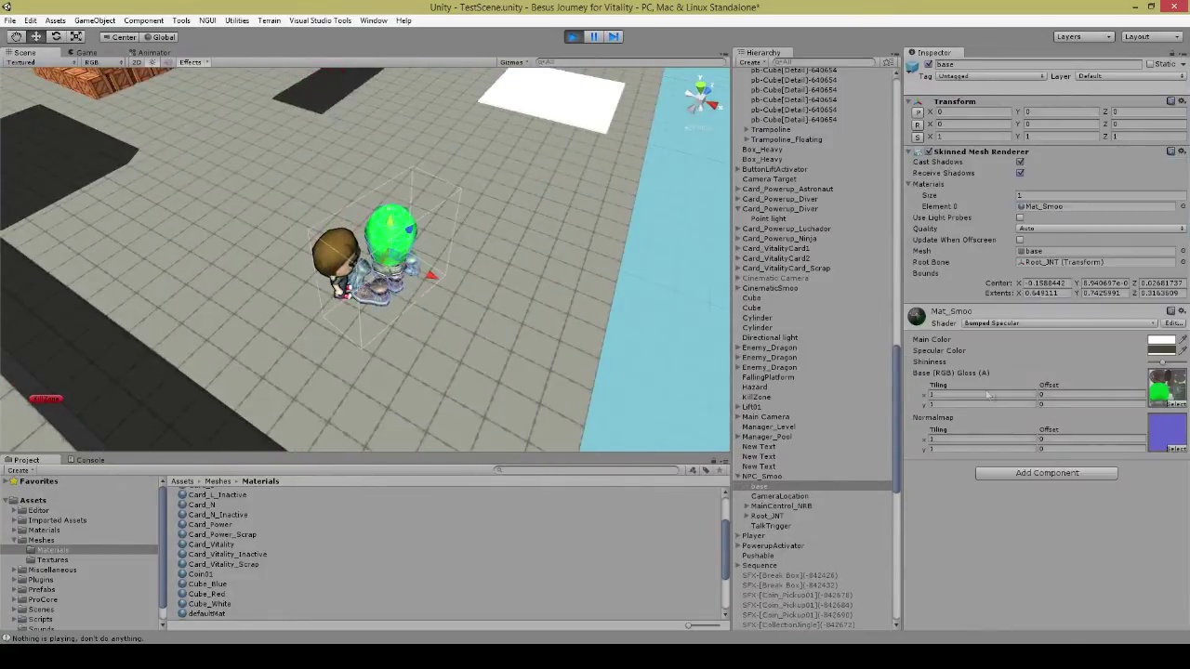
left_click(761, 476)
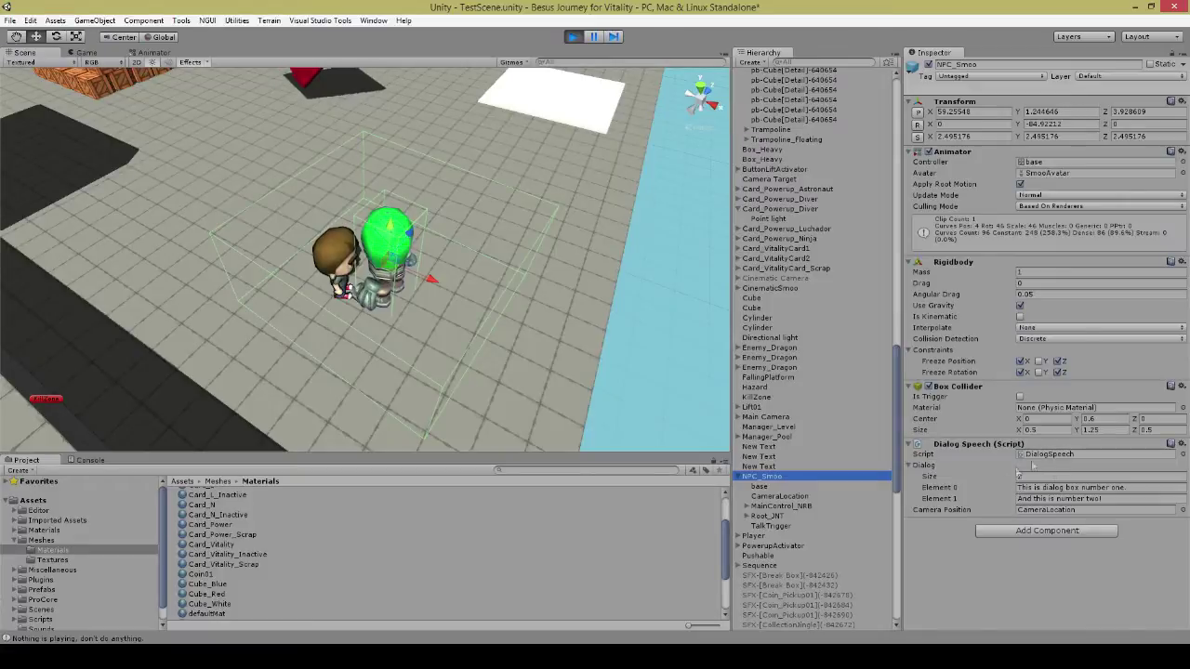
left_click(1035, 454)
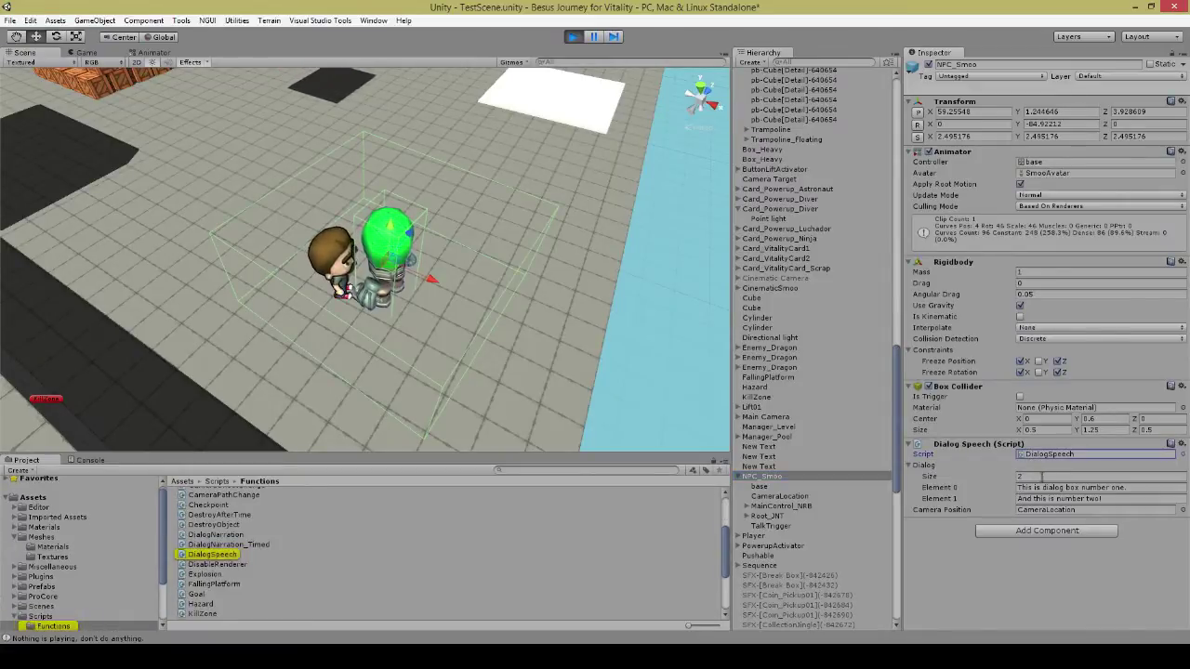
Step: Set the NPC's Dialog size to 4, with Element 2 "And this is number three!" and Element 3 "And this is number four!"
left_click(1034, 476)
type("4")
key("Return")
left_click(1103, 510)
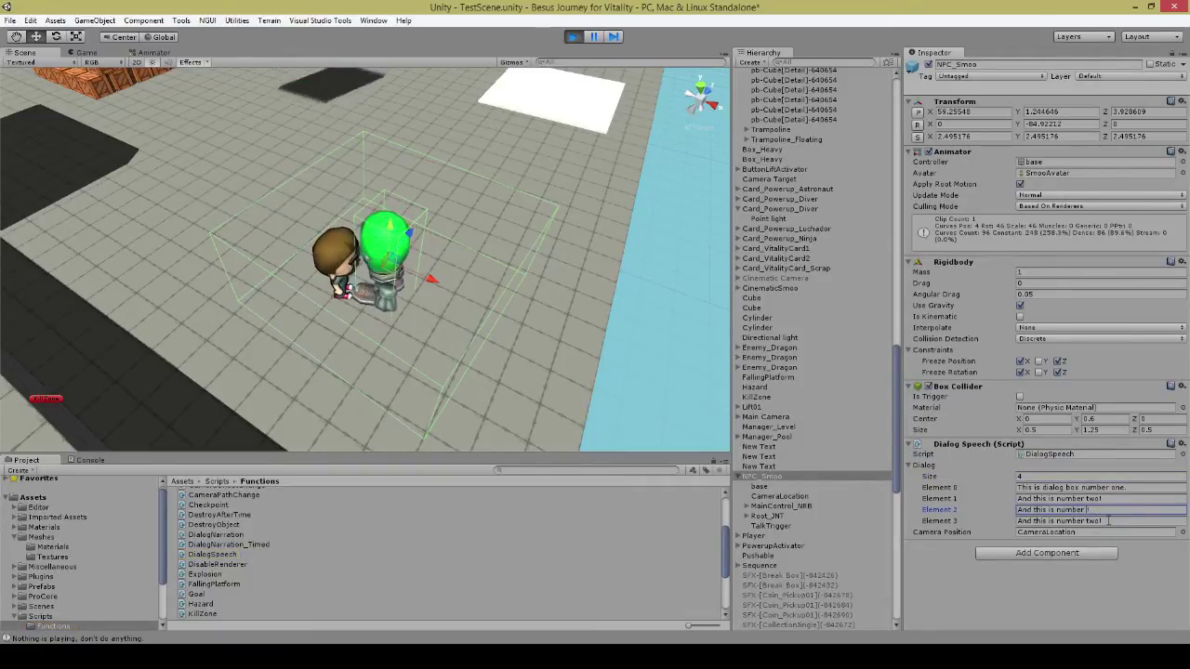
type("three!")
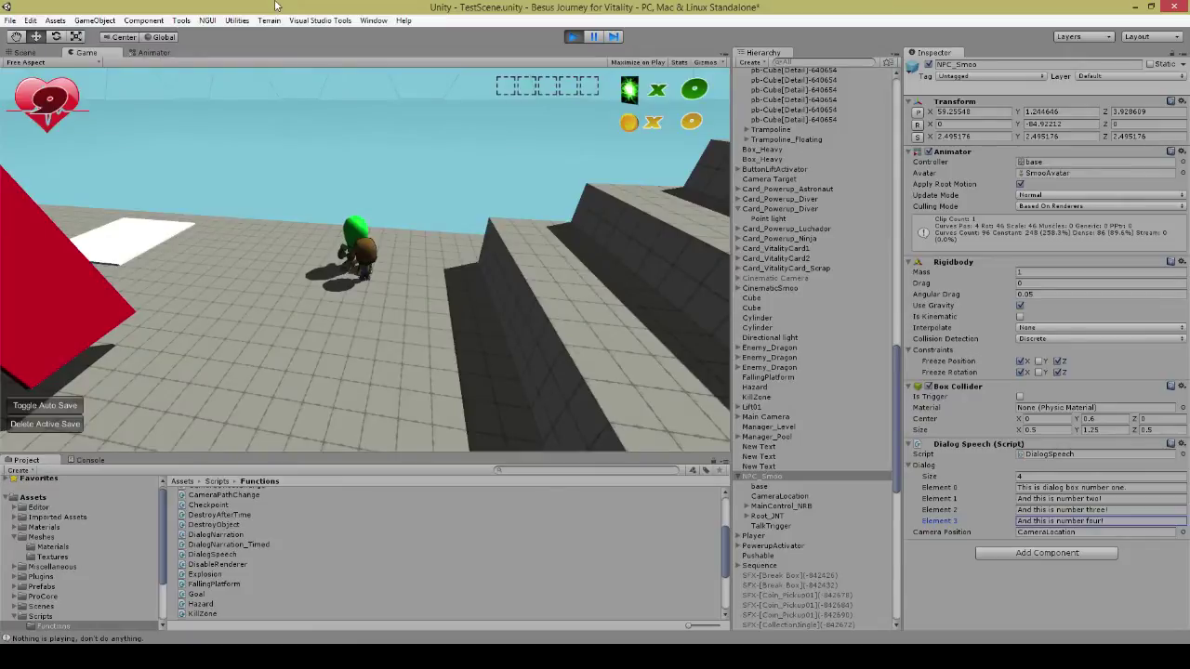
Step: Talk to the NPC again in the Game view and advance through the extended dialog
key("space")
key("space")
key("space")
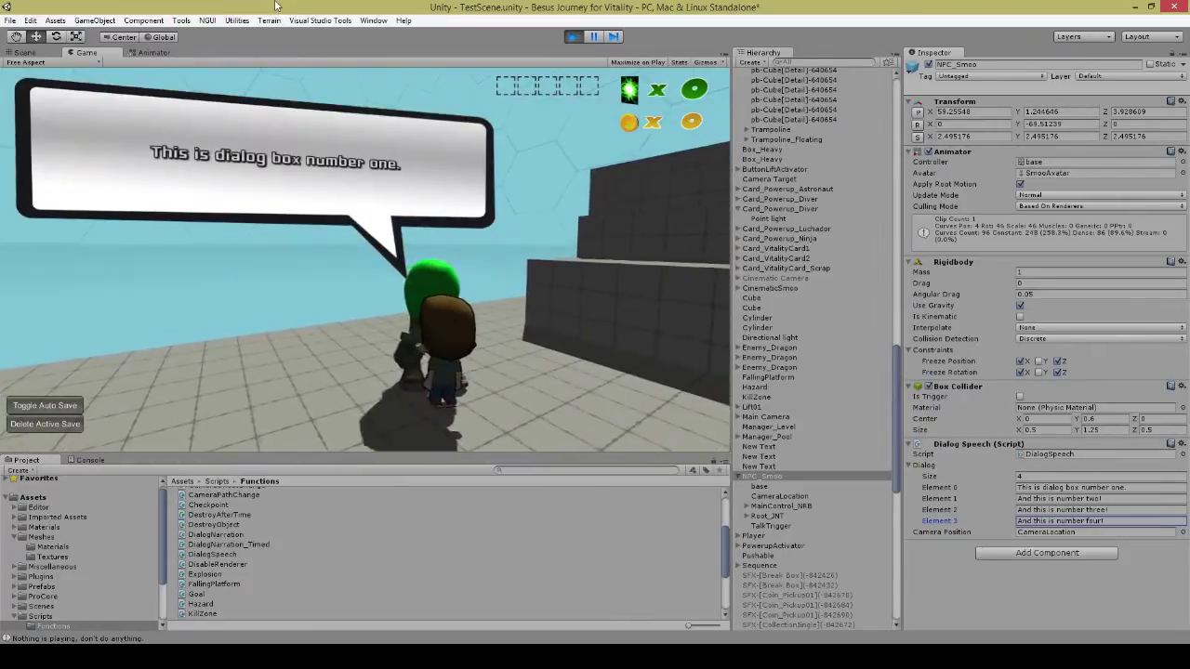
key("space")
key("space")
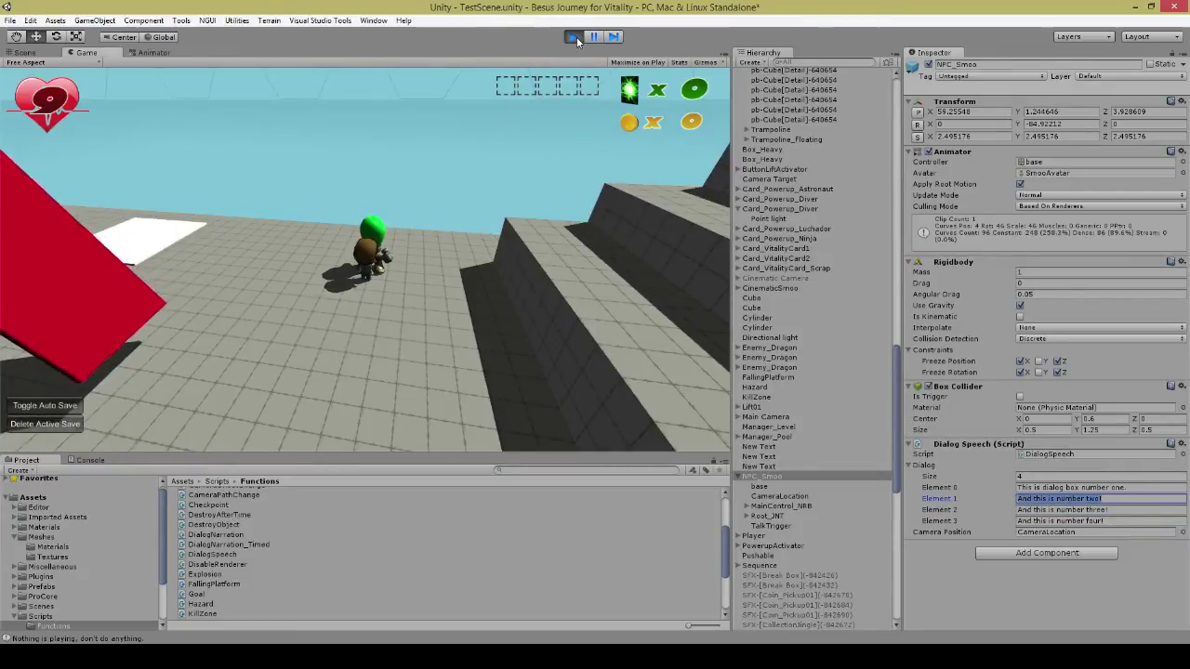
Step: Walk the player from the NPC onto the white floor pad to trigger its narration, and move around the pads
key("a")
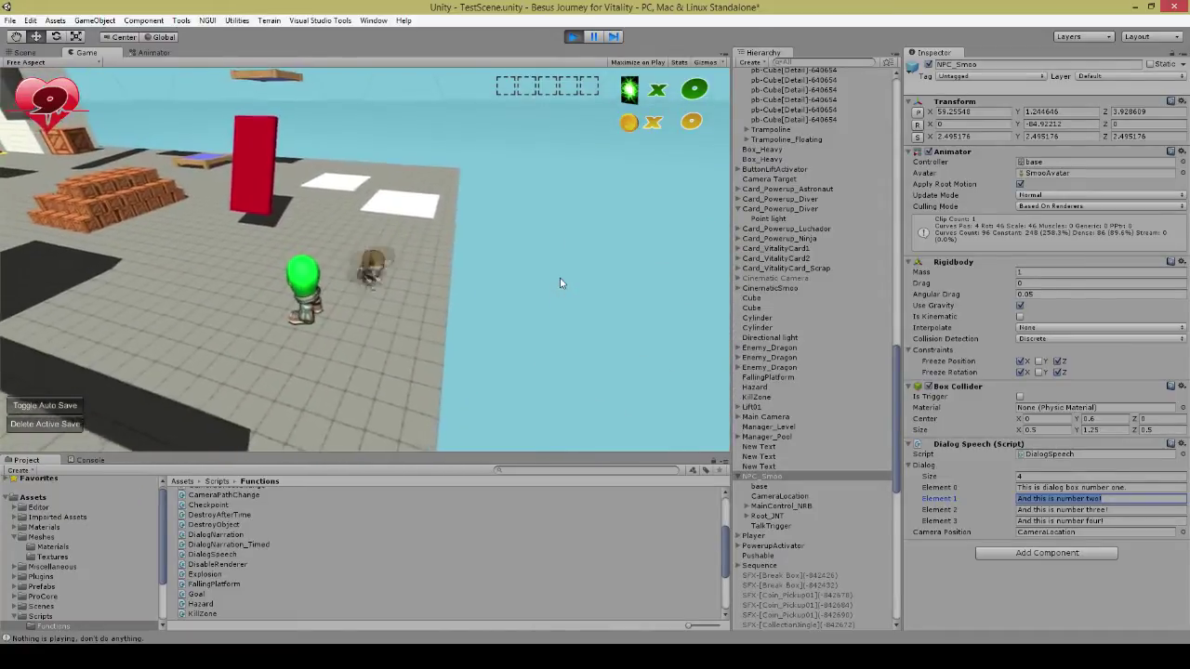
key("w")
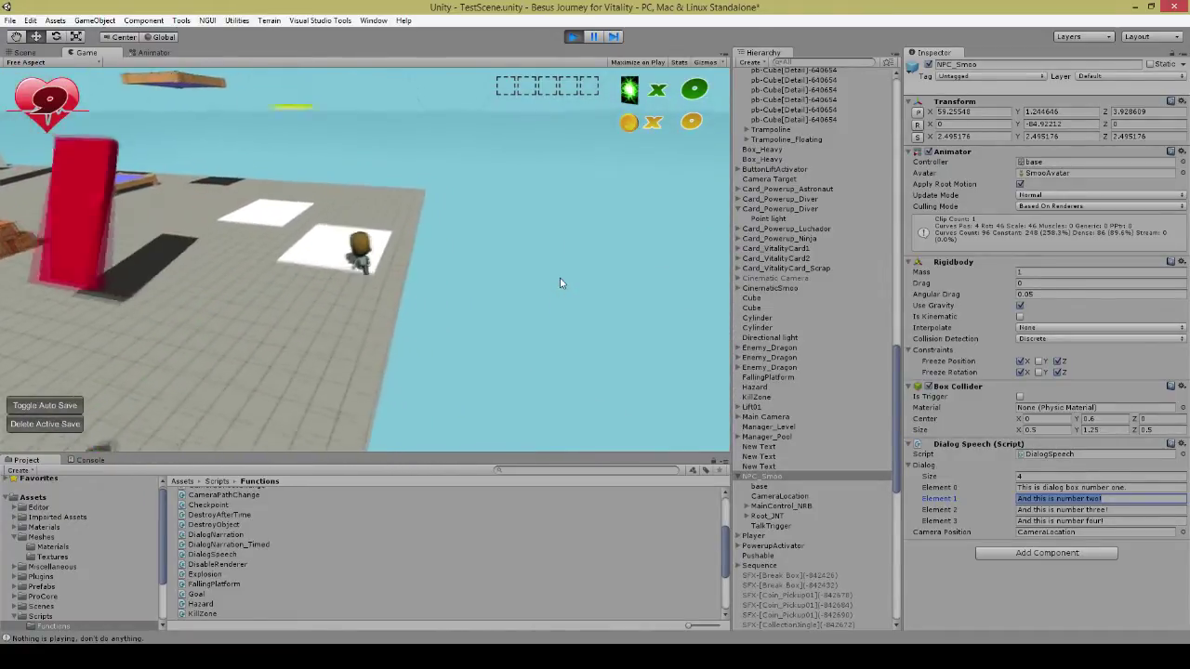
key("s")
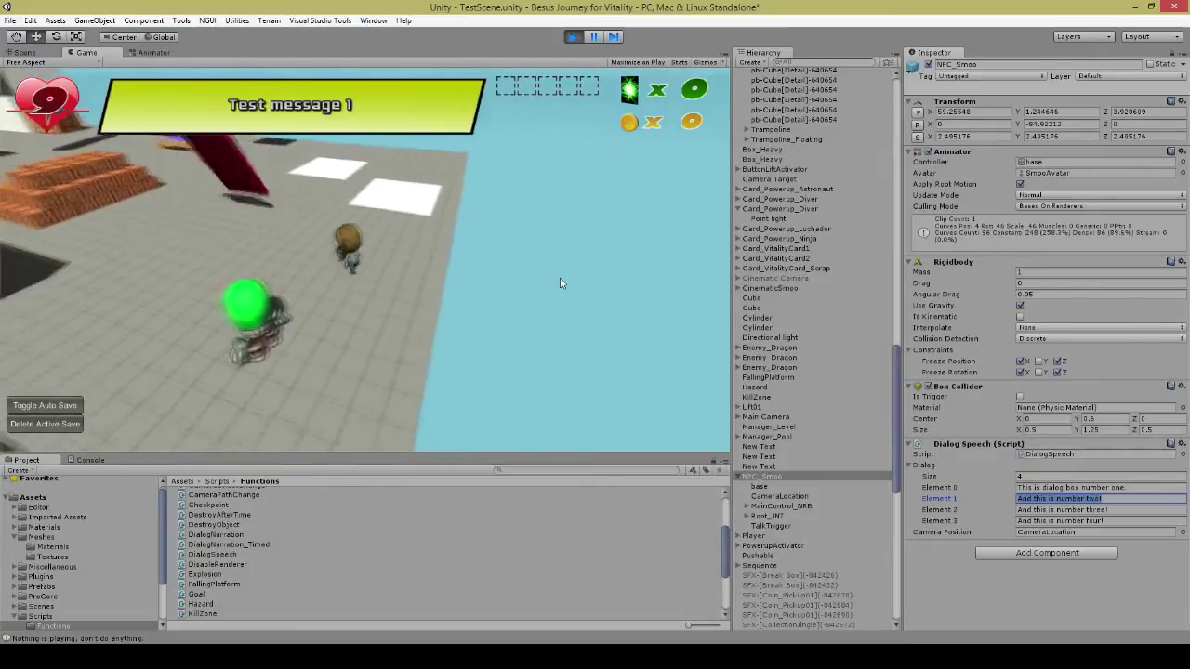
key("s")
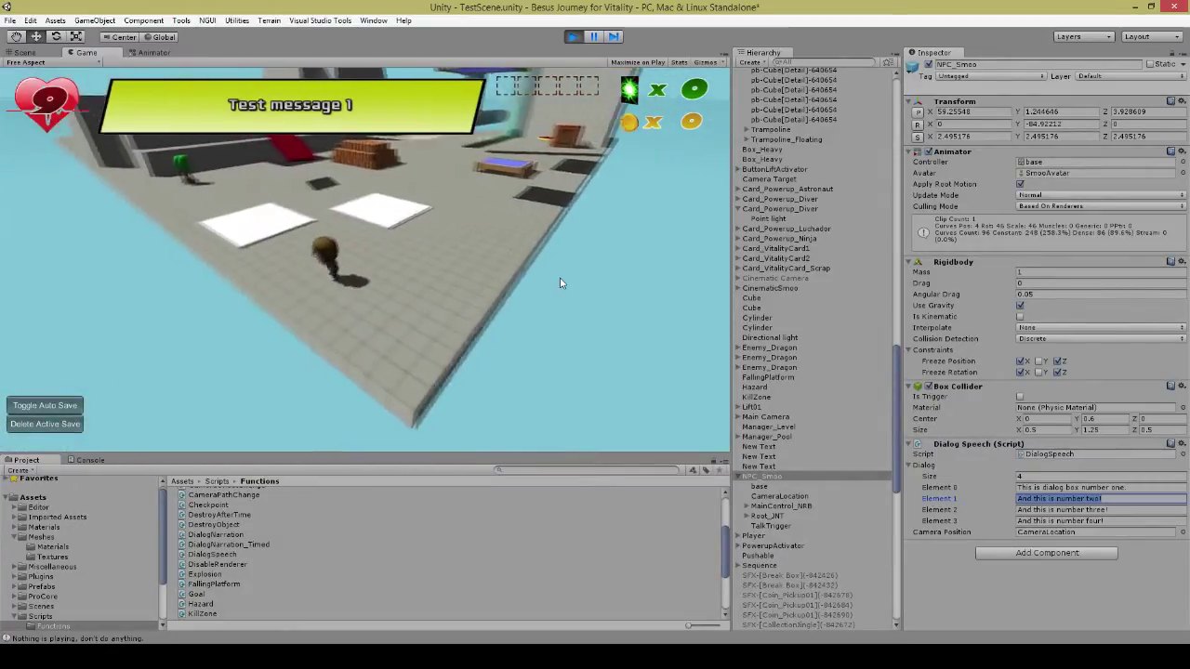
key("a")
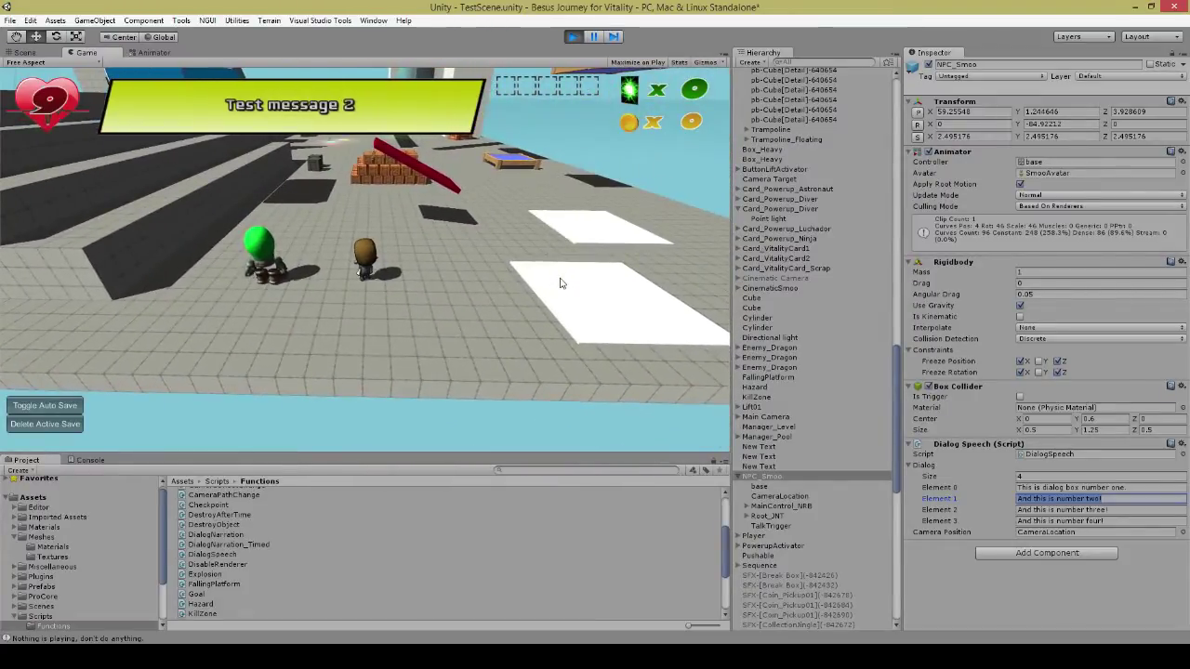
Step: Run and jump the player around the second white pad while its narration messages play
key("d")
key("space")
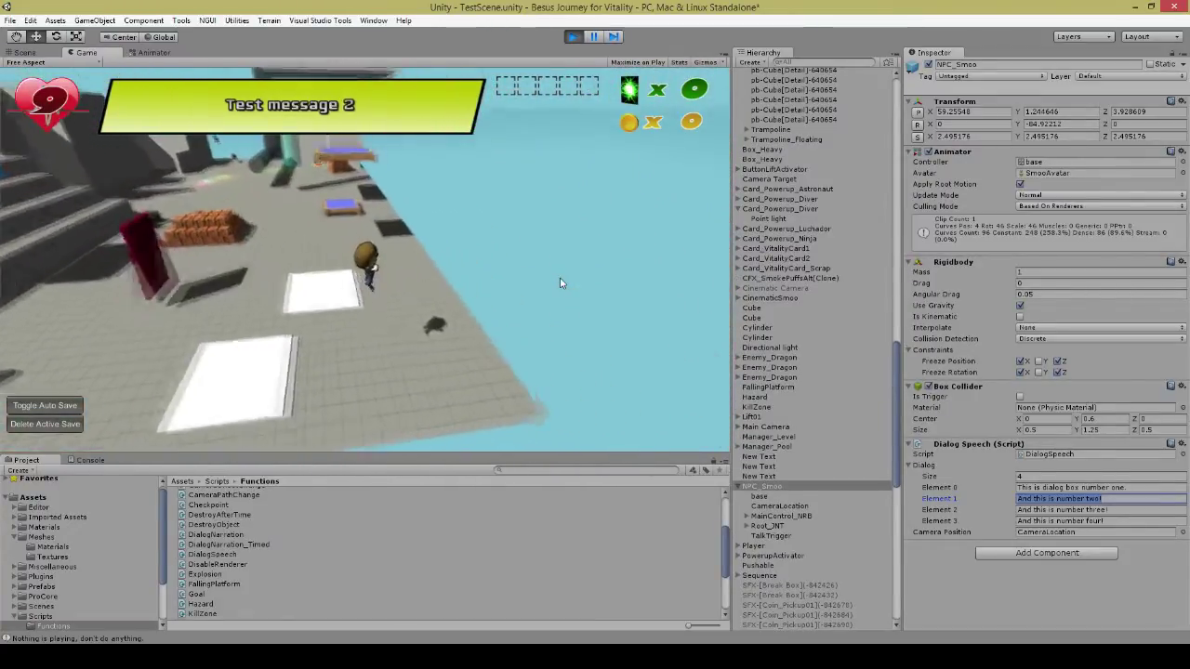
key("a")
key("a")
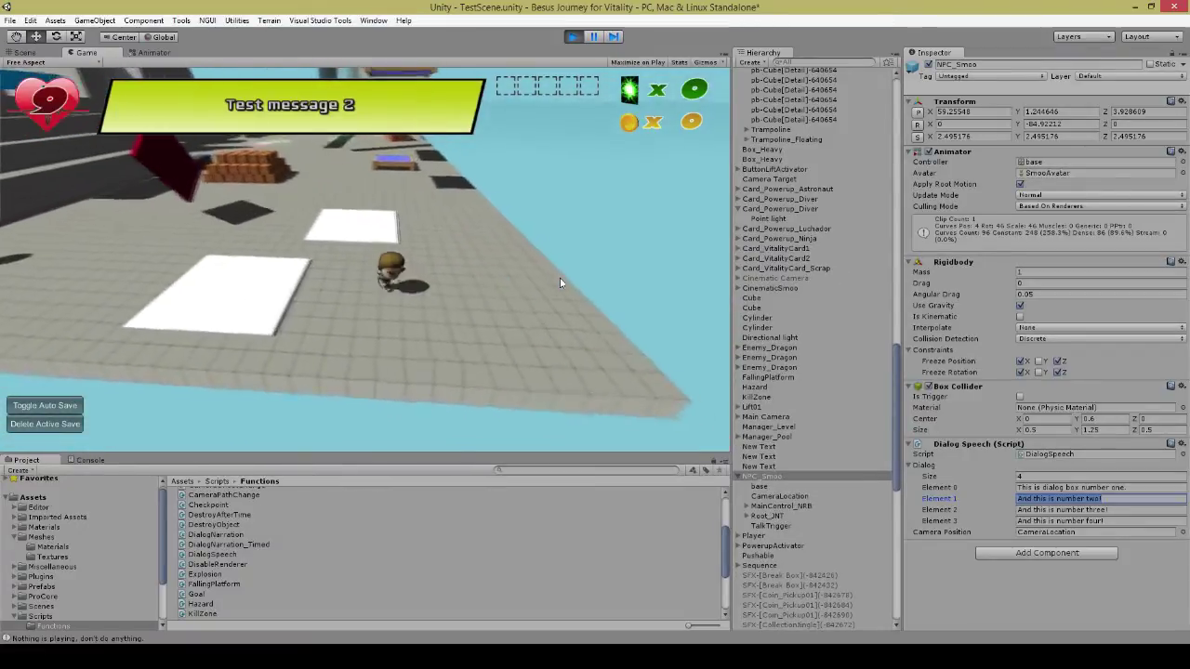
key("d")
key("a")
key("d")
key("w")
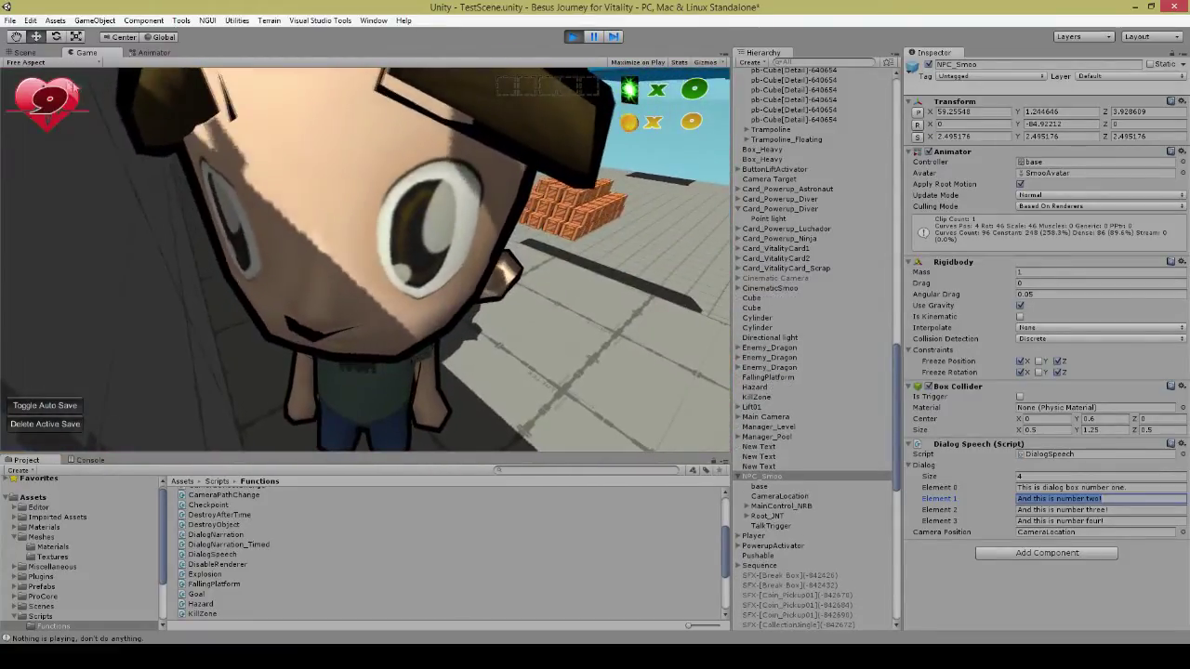
Step: Select the blue FallingPlatform in the Scene view, enable Fast Drop, and return to the Game view
left_click(26, 52)
right_click_drag(521, 358, 369, 183)
left_click(247, 254)
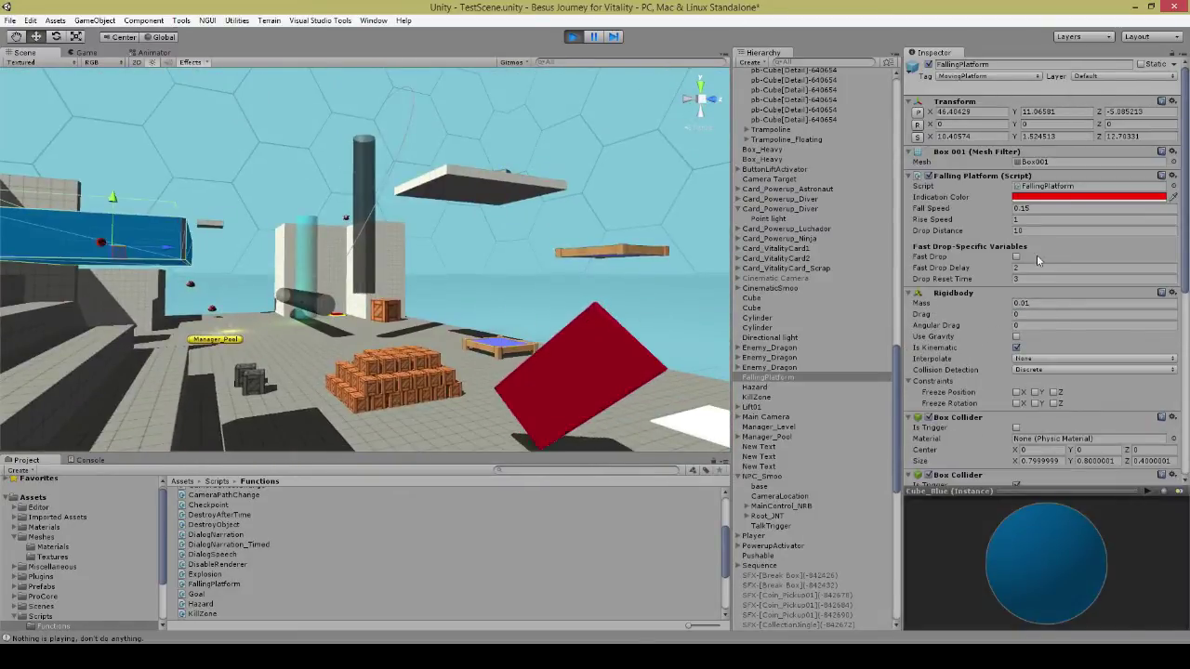
left_click(80, 53)
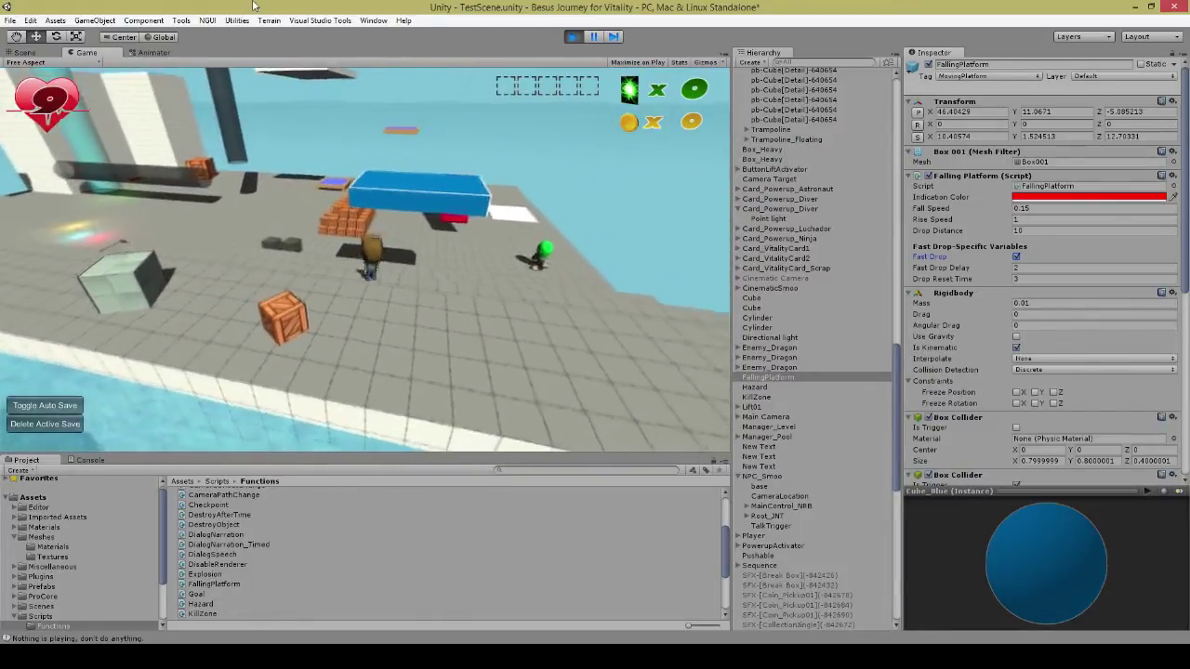
Step: Run and jump the player past the blue falling platform and across the level toward the teleporter area
key("w")
key("space")
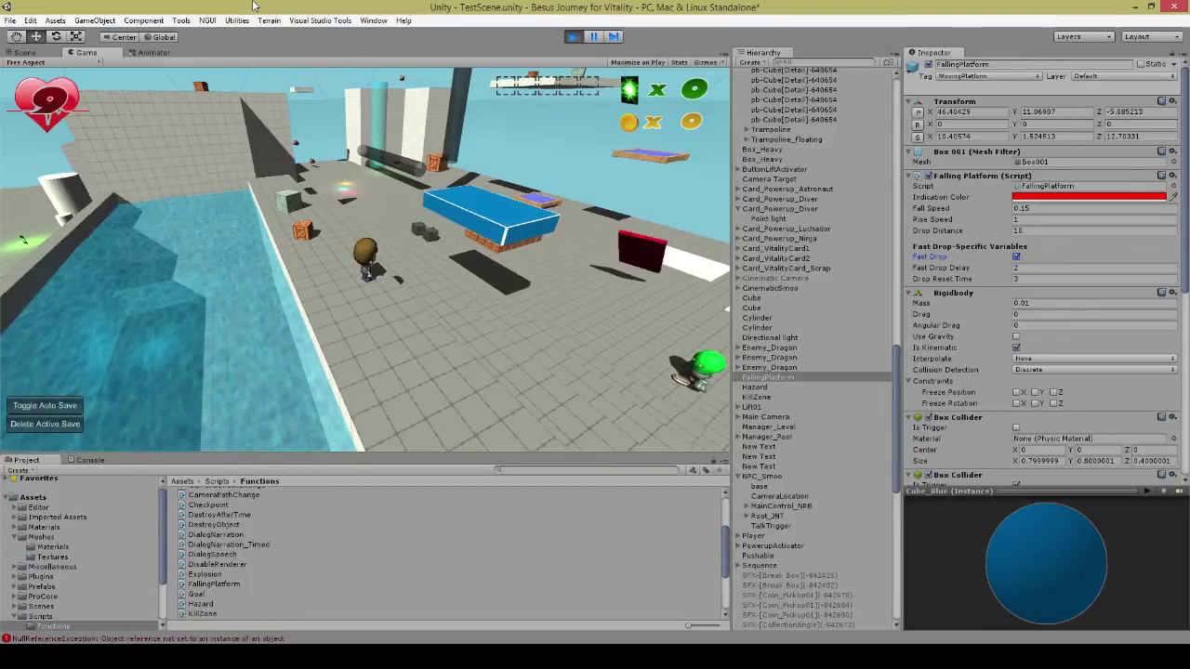
key("w")
key("space")
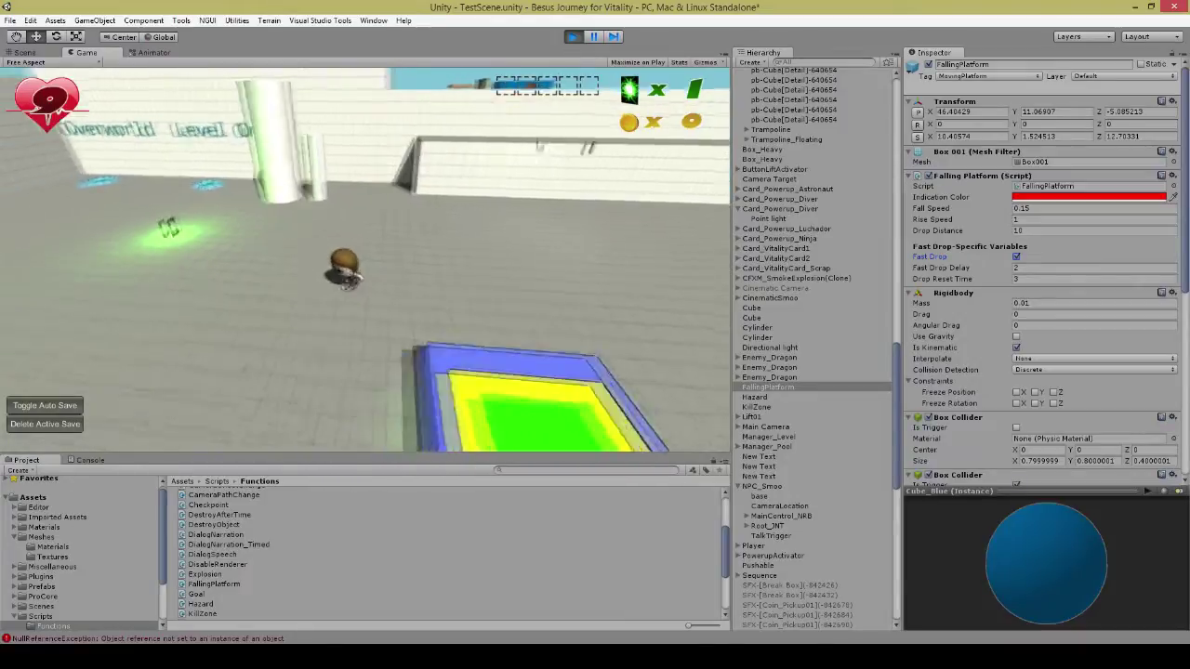
Step: Stop play mode, run the test scene again to check where the player starts, and end the run
left_click(573, 37)
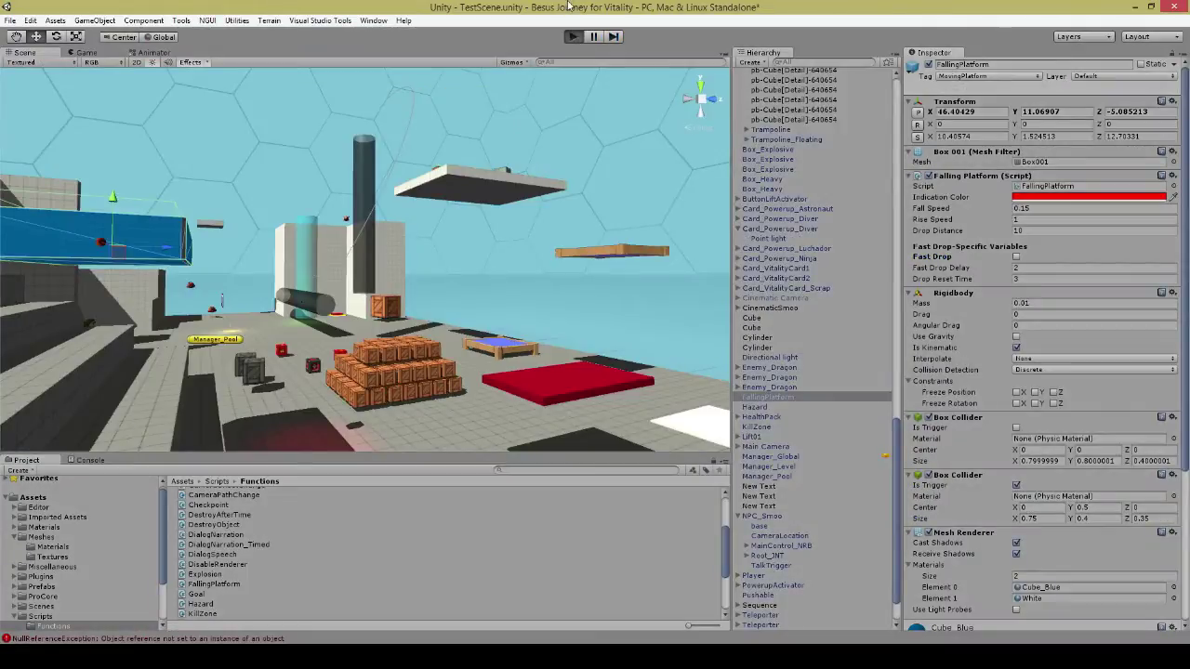
key("ctrl+p")
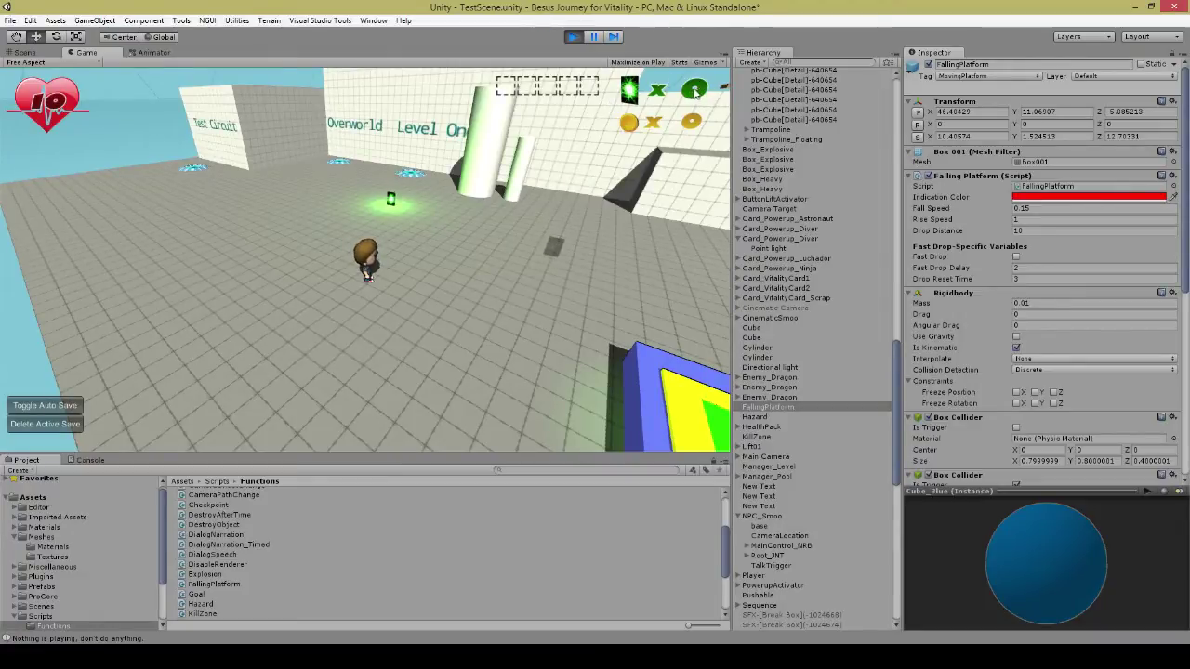
left_click(572, 37)
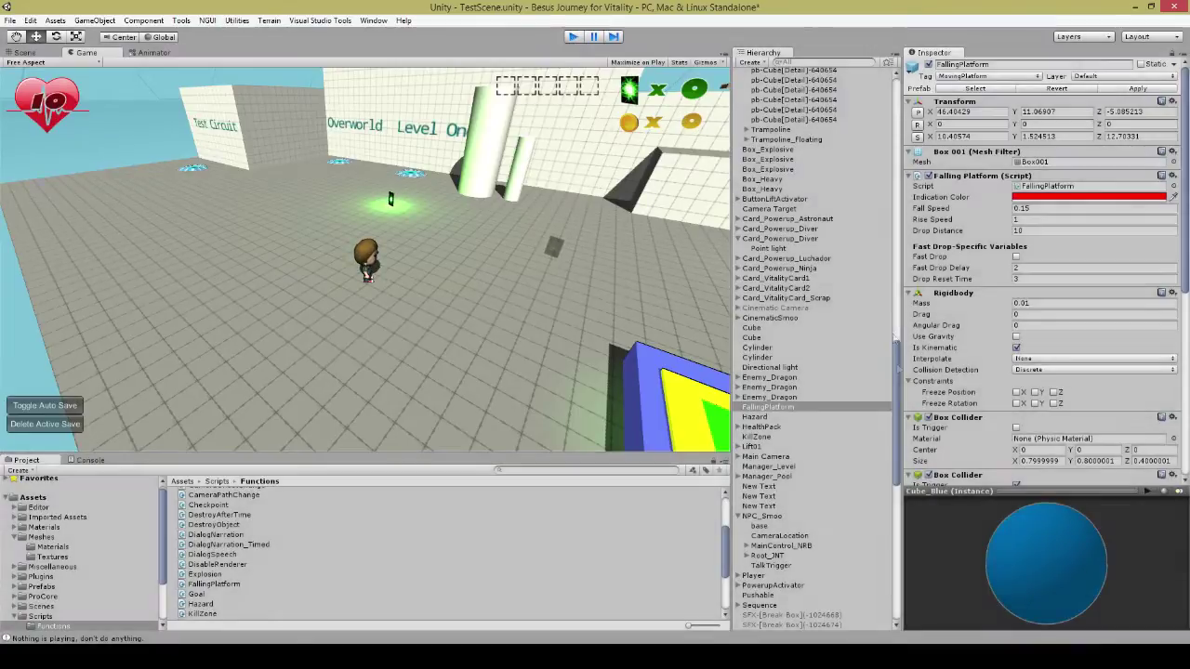
Step: Set the Player's Active Save Slot to 2 and start the test scene in play mode
left_click(767, 574)
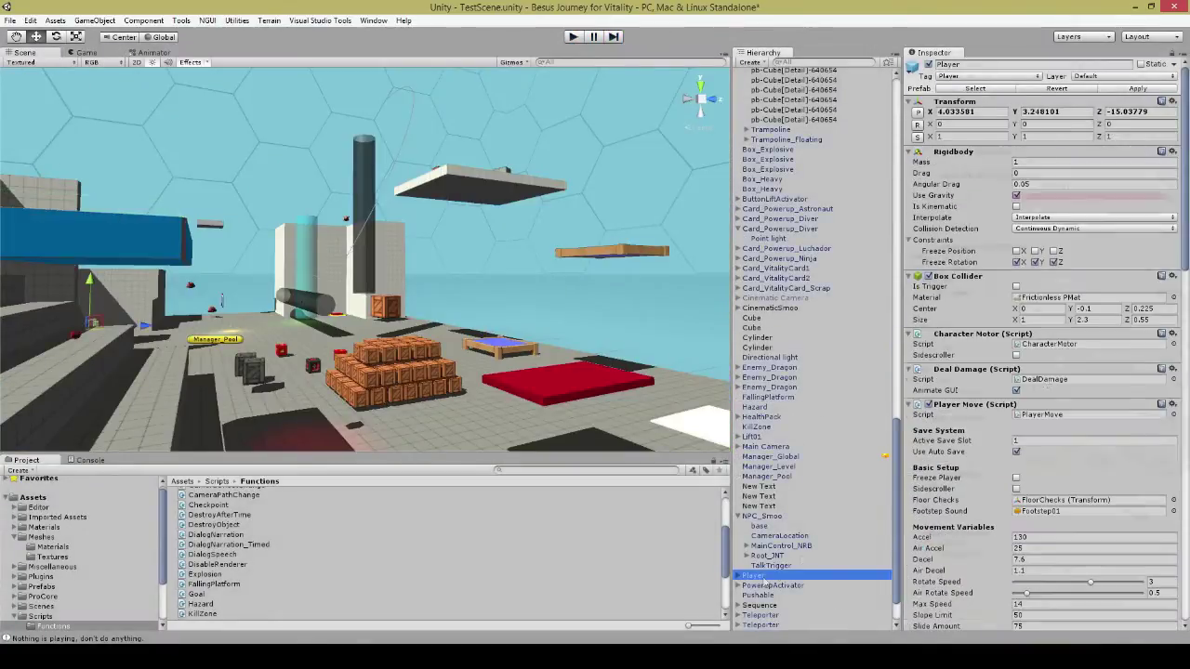
left_click(1030, 443)
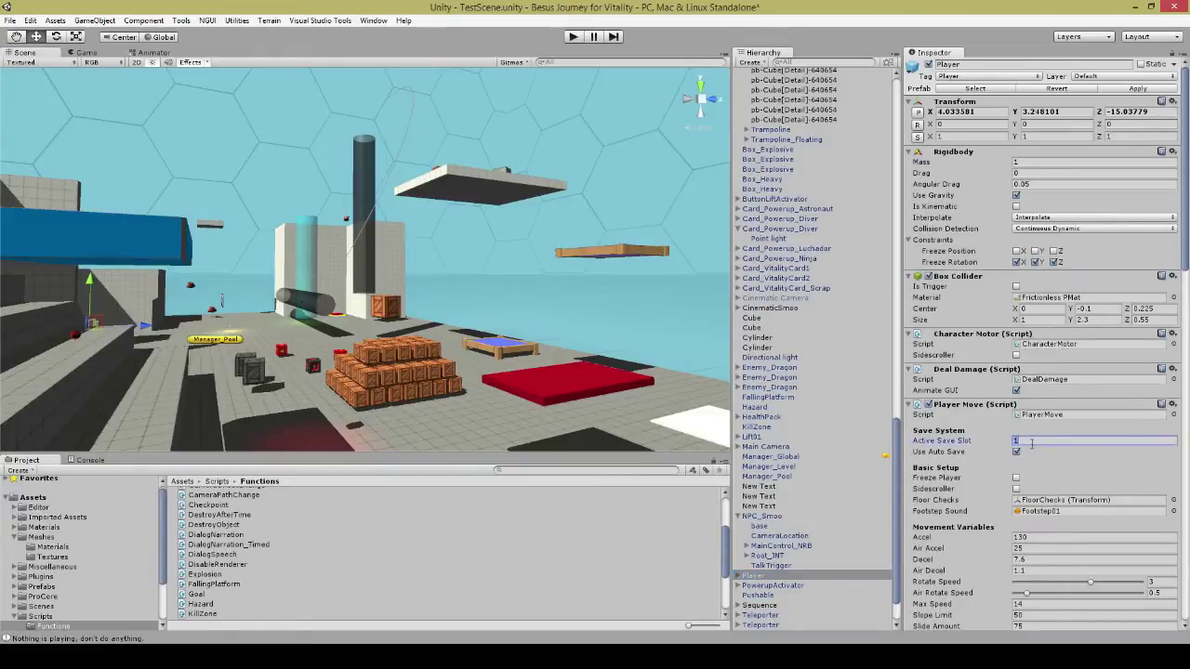
type("2")
left_click(573, 37)
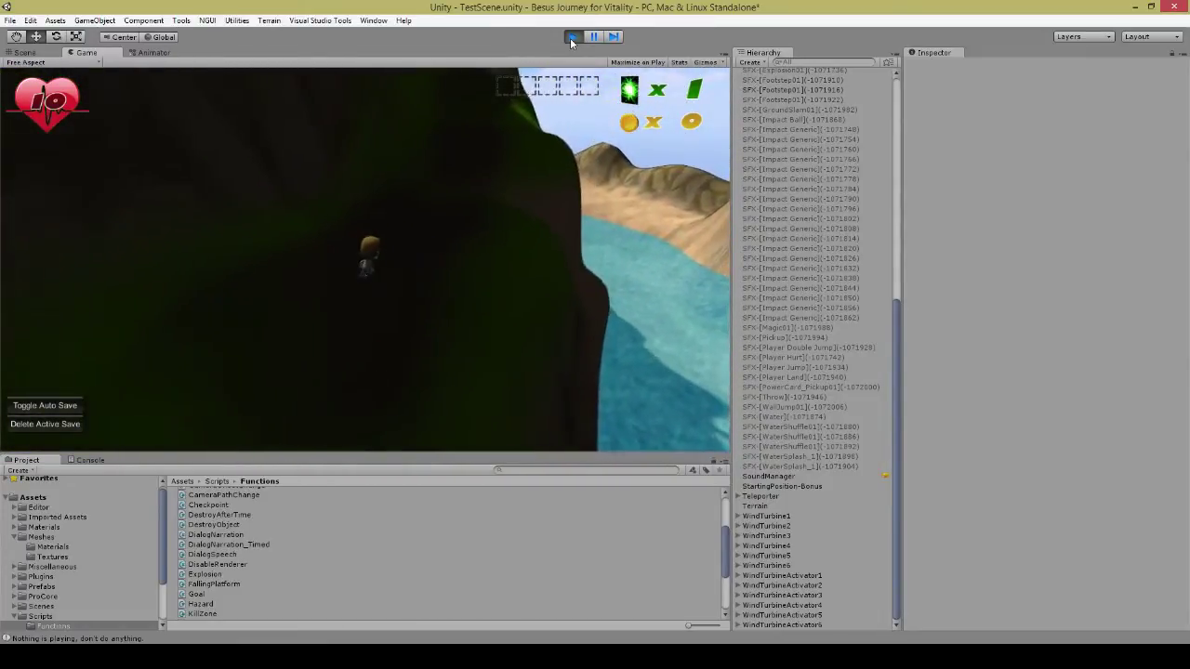
Step: Run and jump the player up the rocky slopes and across the grassy hills of the terrain level
key("space")
key("space")
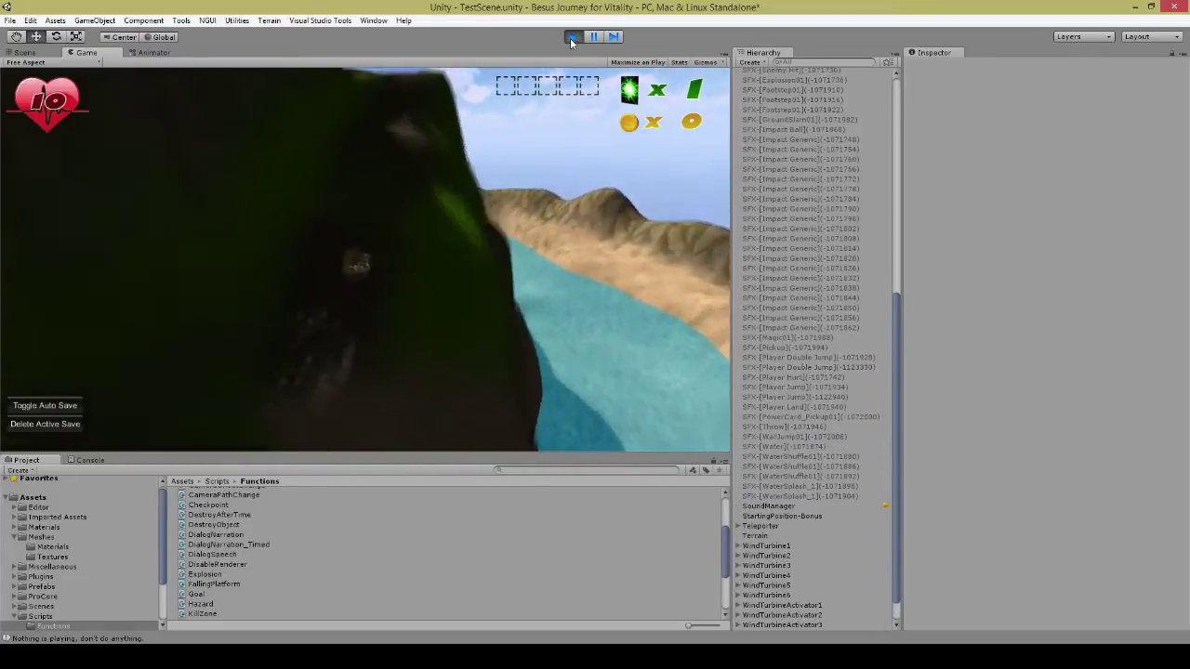
key("w")
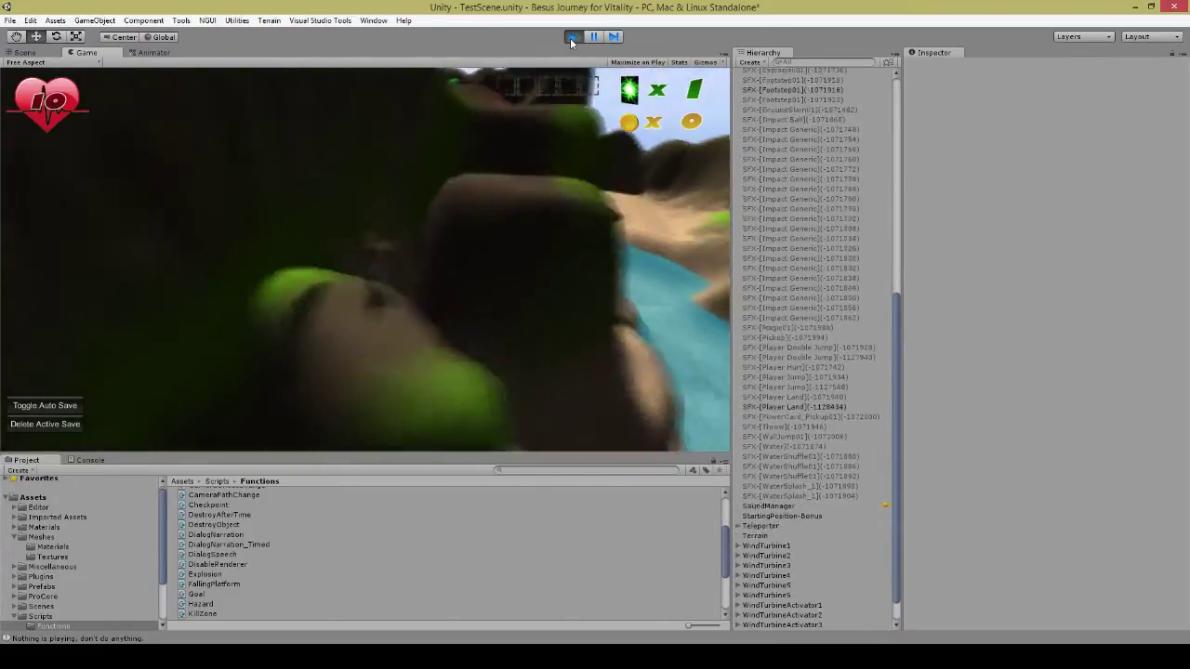
key("w")
key("space")
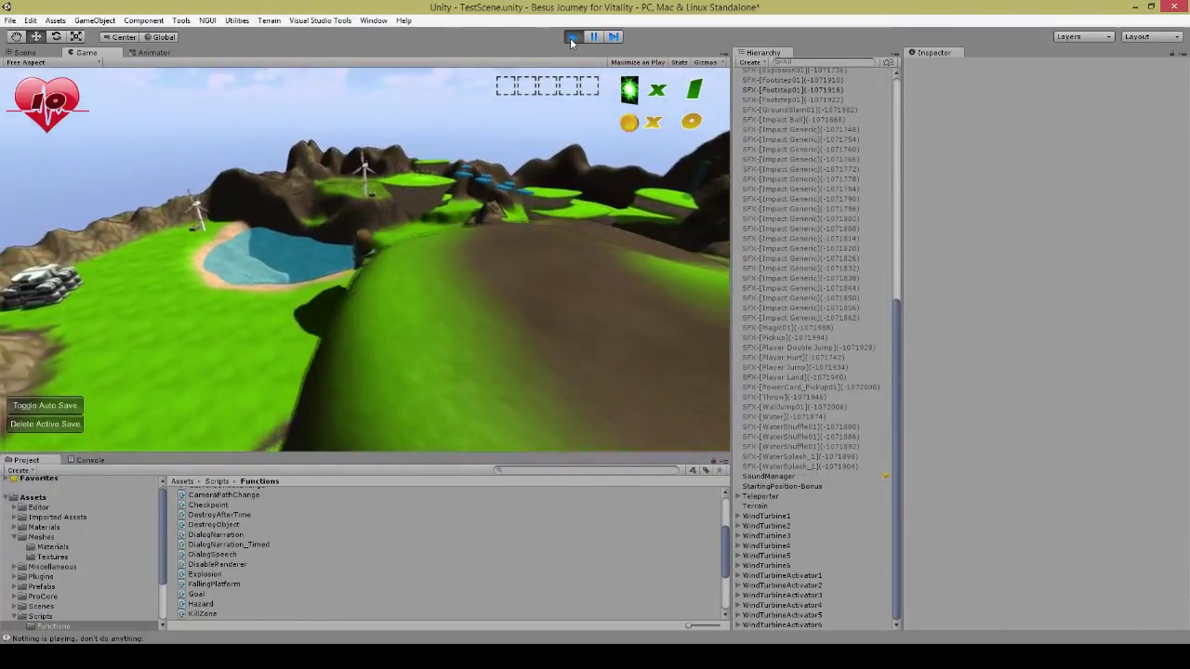
key("space")
key("space")
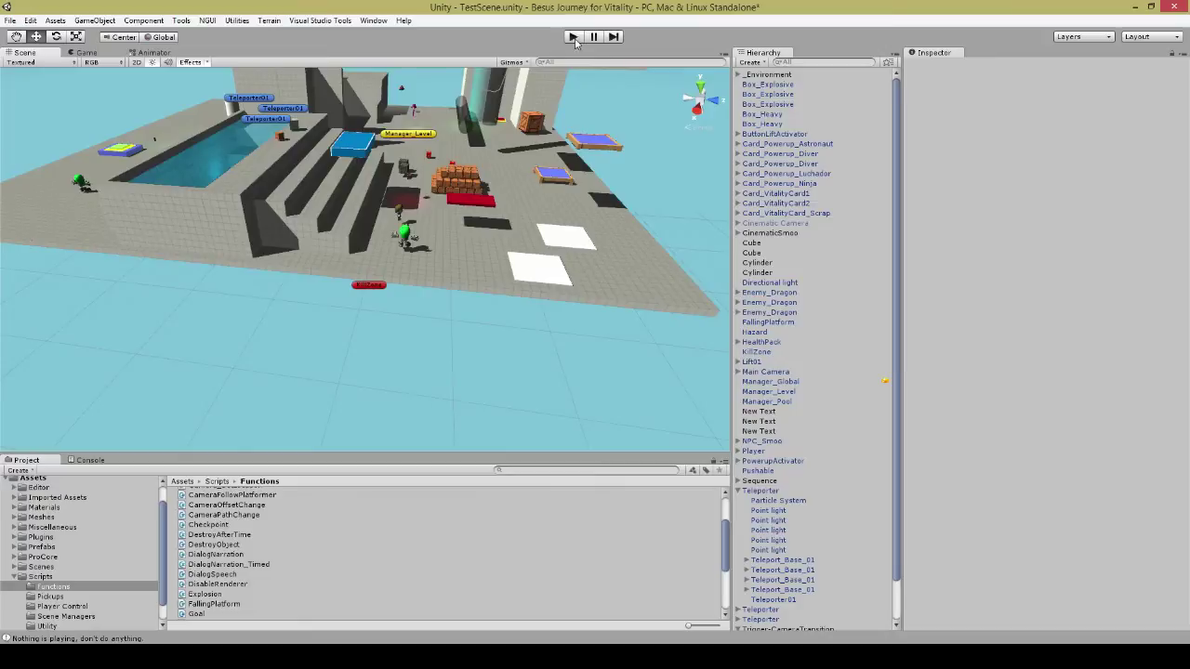
Step: Select the green NPC_Smoo character in the Scene view to show its dialog settings, and start play mode
left_click(405, 244)
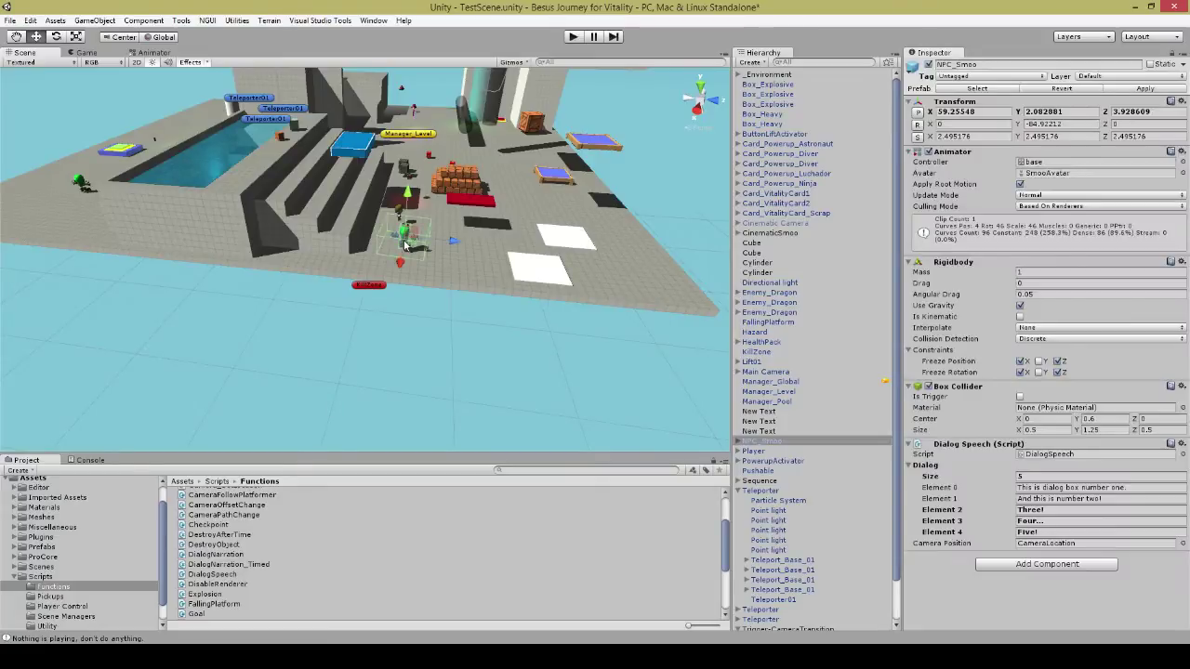
left_click(574, 37)
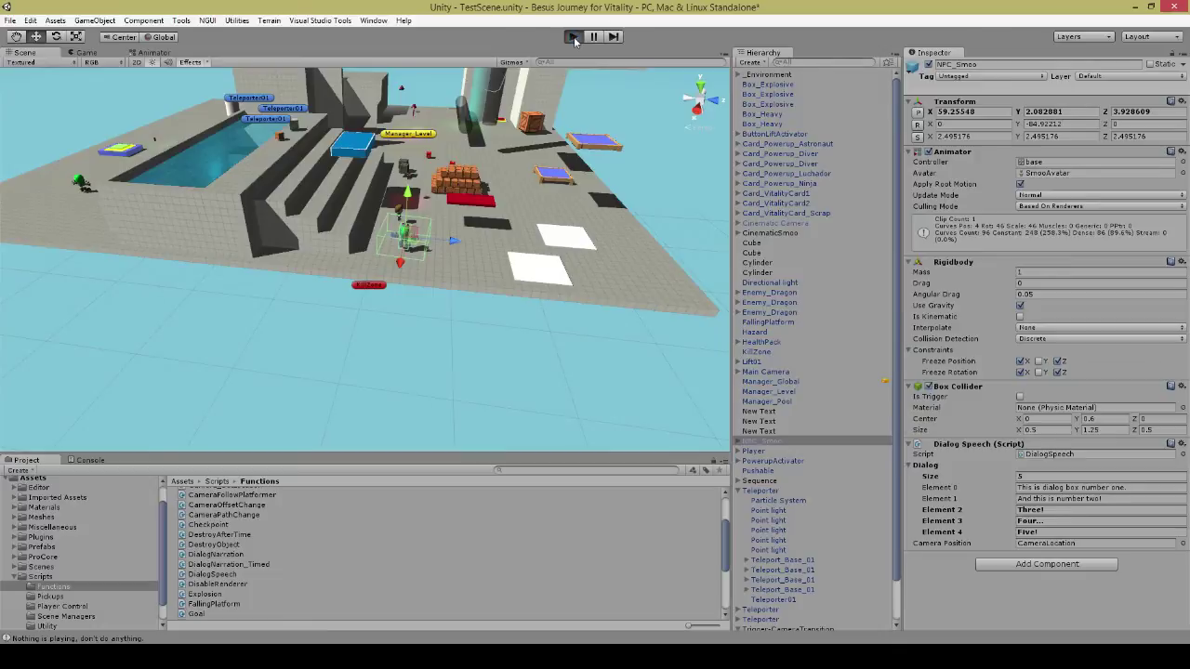